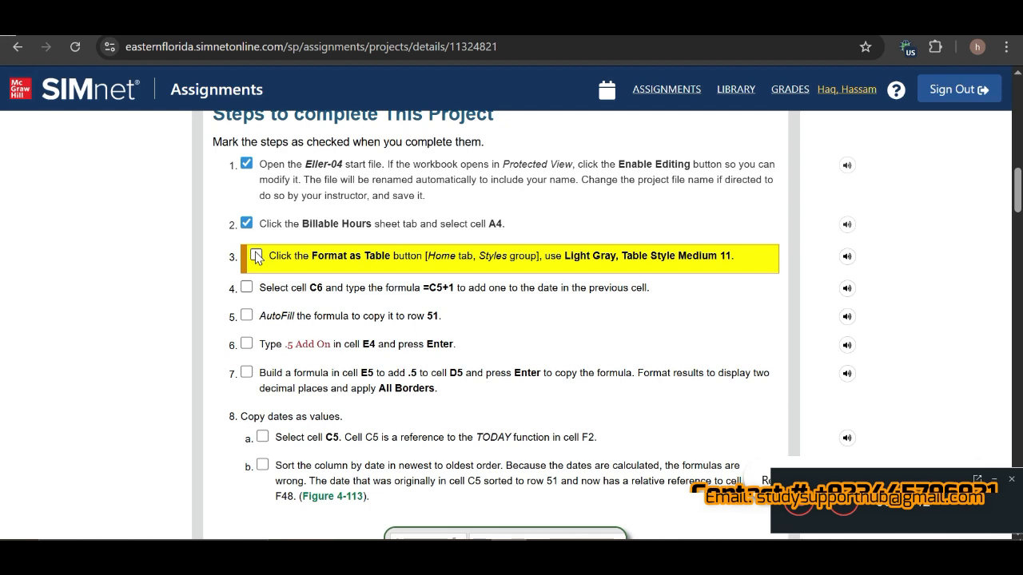
- Switch to the Excel workbook and format the Billable Hours data starting at A4 as a table with Light Gray, Table Style Medium 11
click(256, 256)
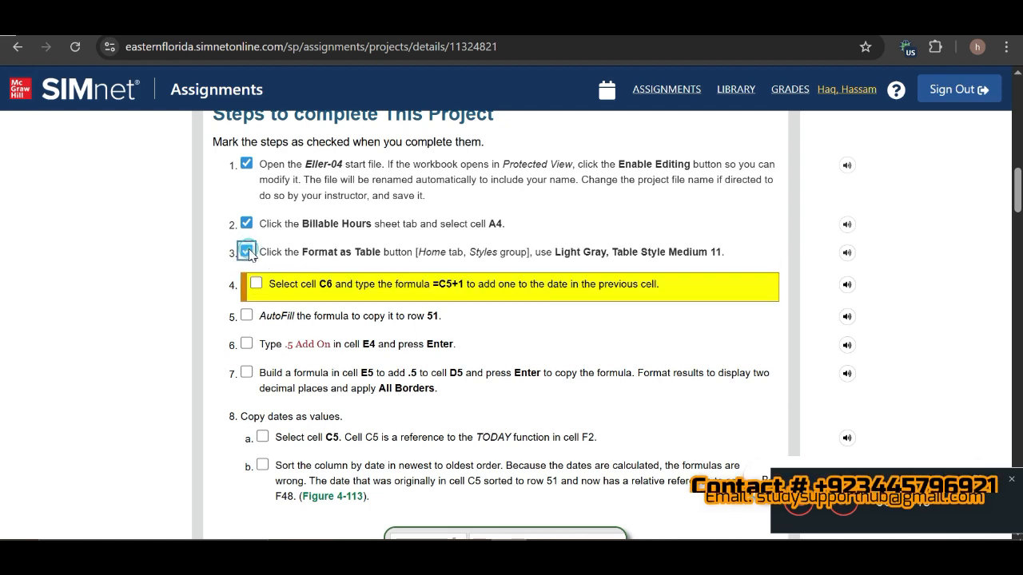
click(247, 252)
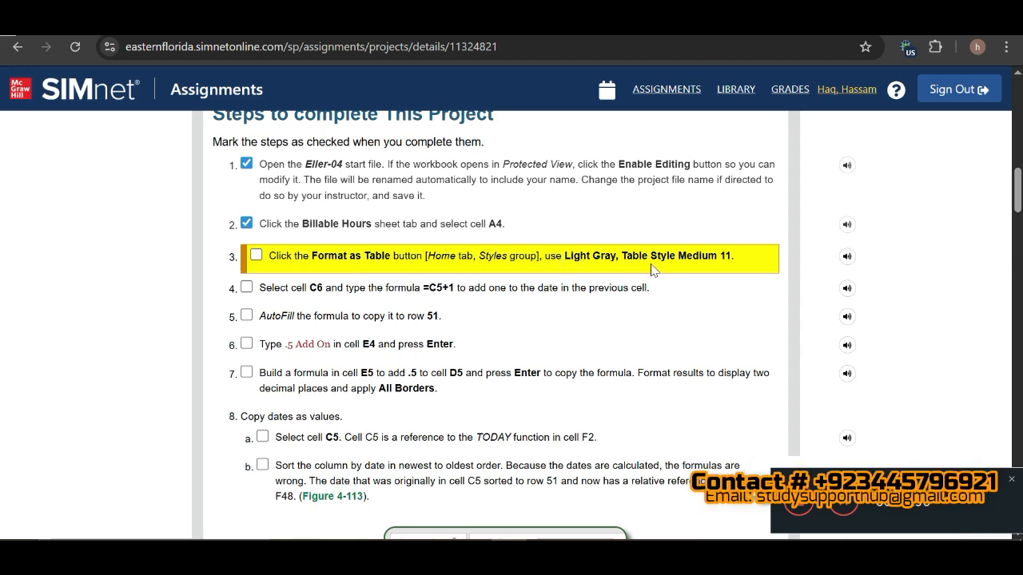
click(632, 557)
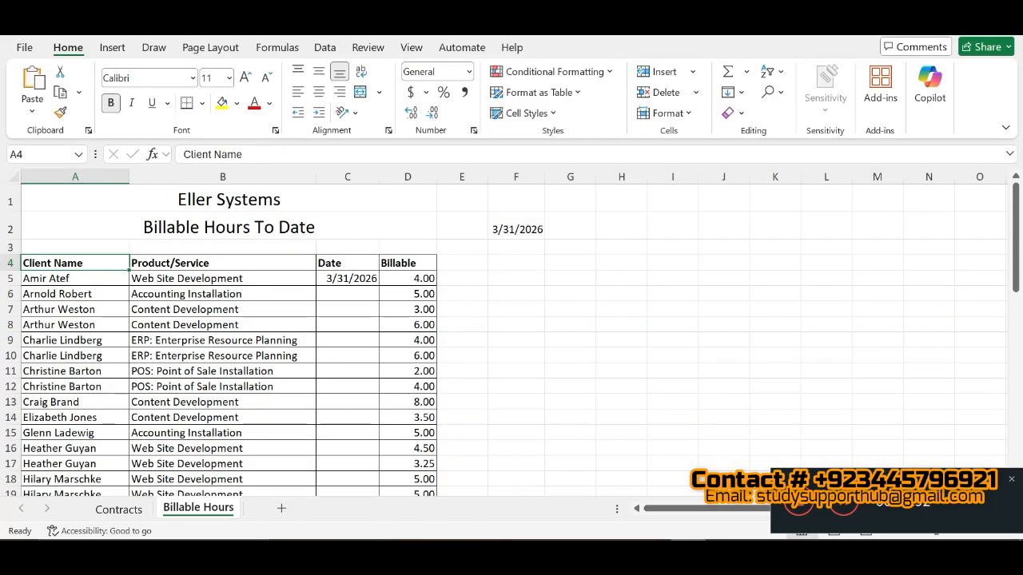
click(577, 93)
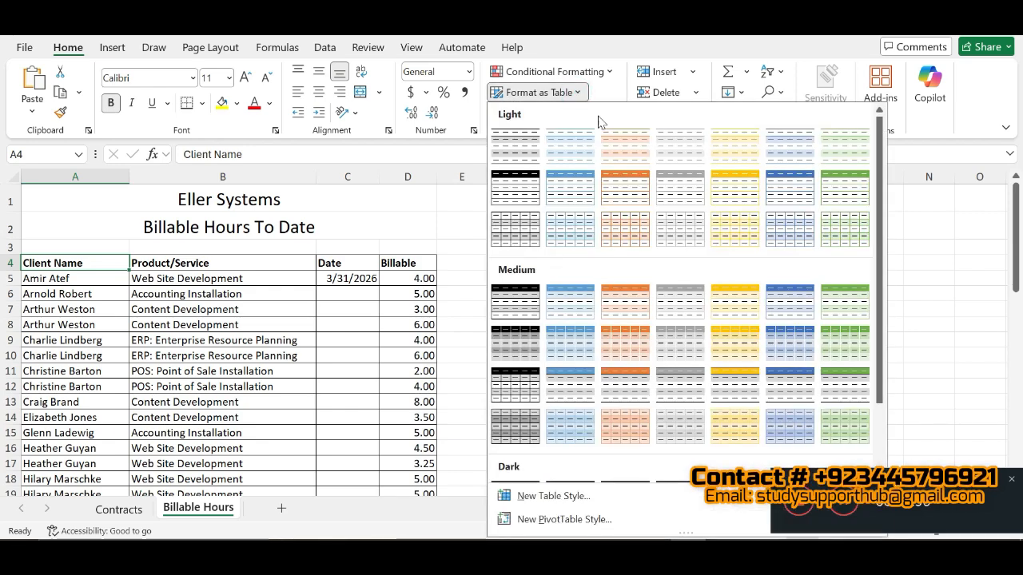
click(673, 348)
click(669, 360)
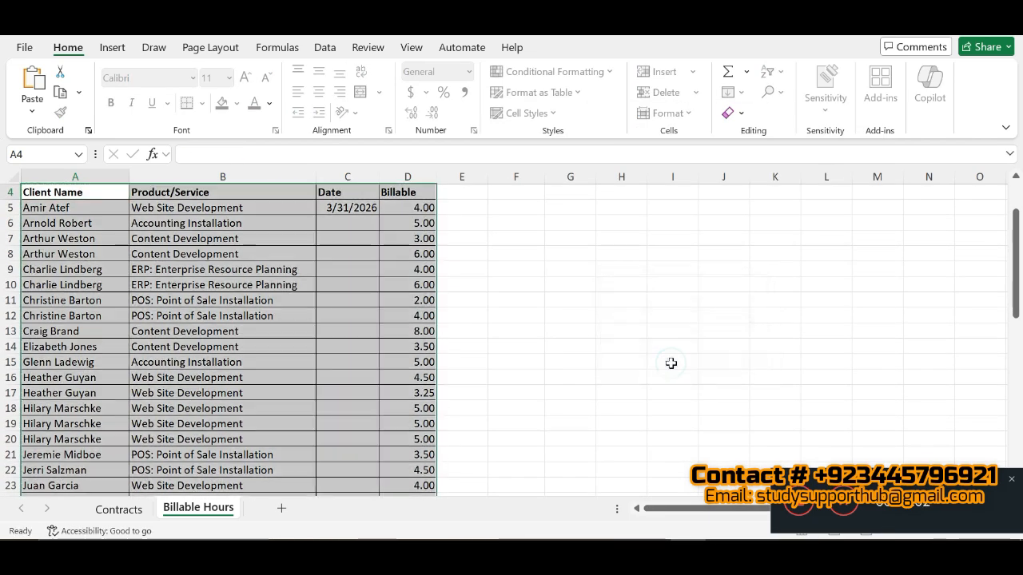
- Check off instruction 4 in the SIMnet project and enter its formula =C5+1 in cell C6 of the Excel workbook
mouse_move(506, 552)
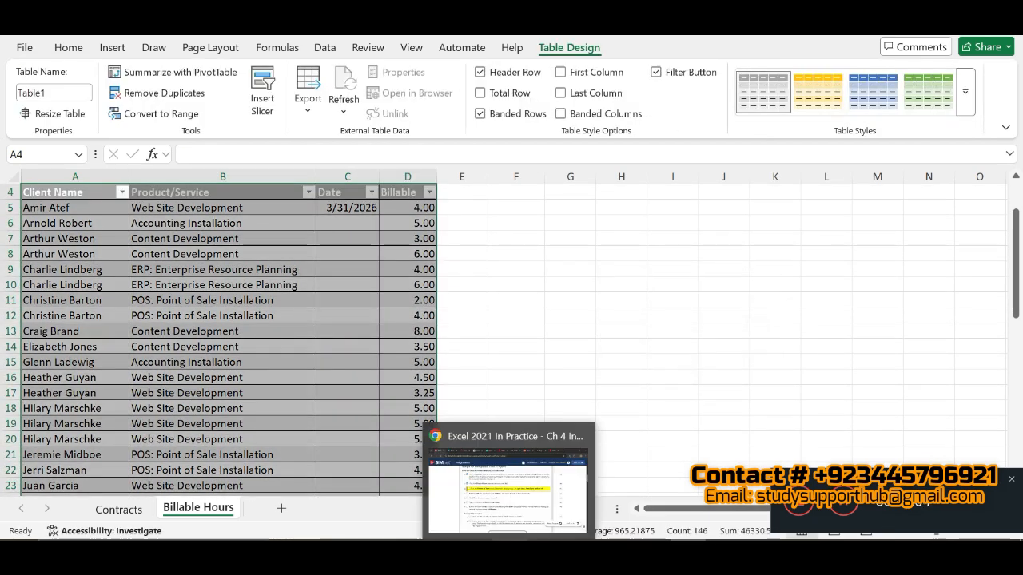
click(506, 491)
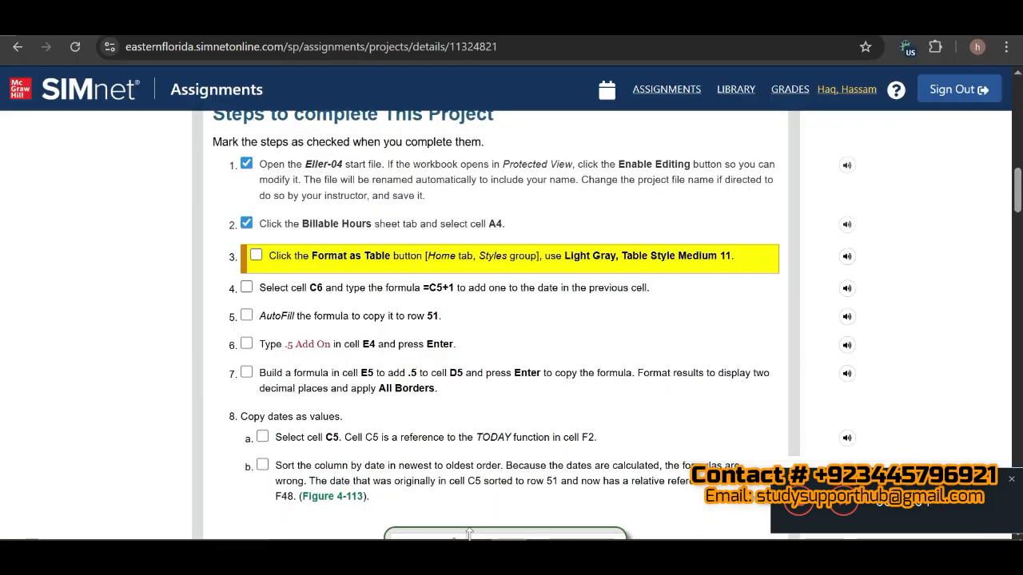
click(247, 288)
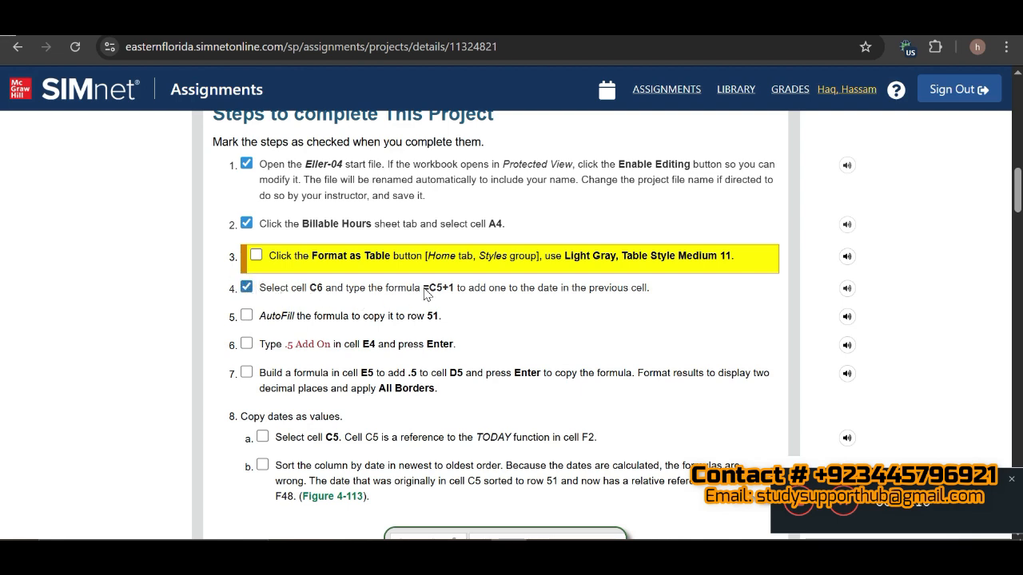
drag(426, 293, 458, 296)
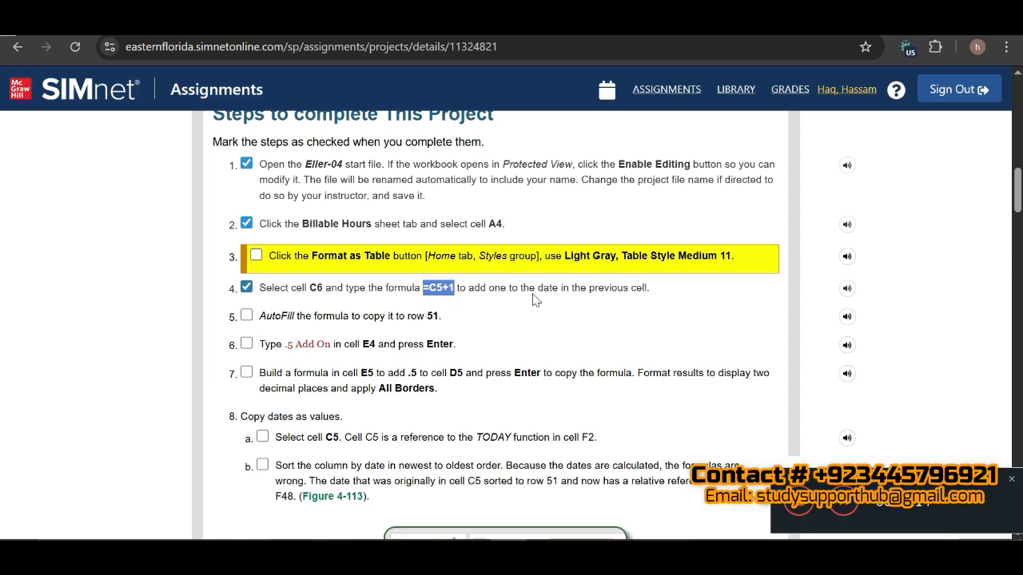
click(678, 542)
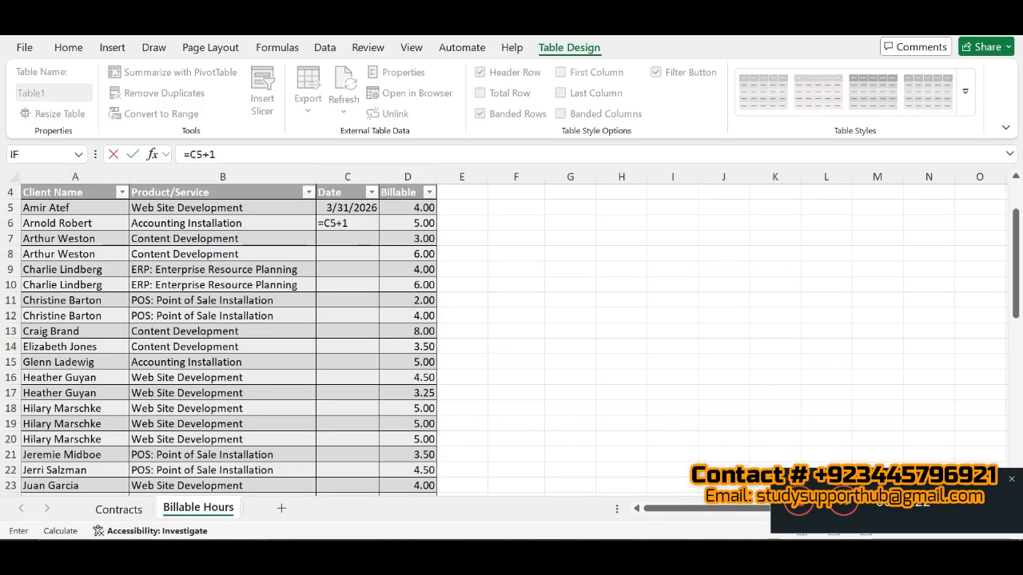
click(361, 224)
key(Return)
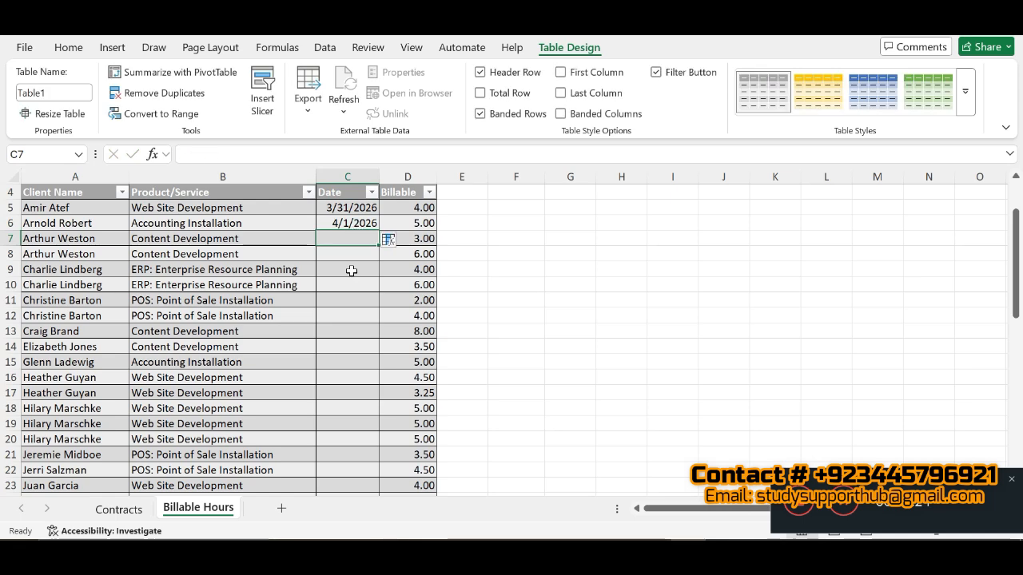
- Check off instruction 5 in SIMnet and AutoFill the C6 formula down the Date column to row 51 in Excel
key(alt+Tab)
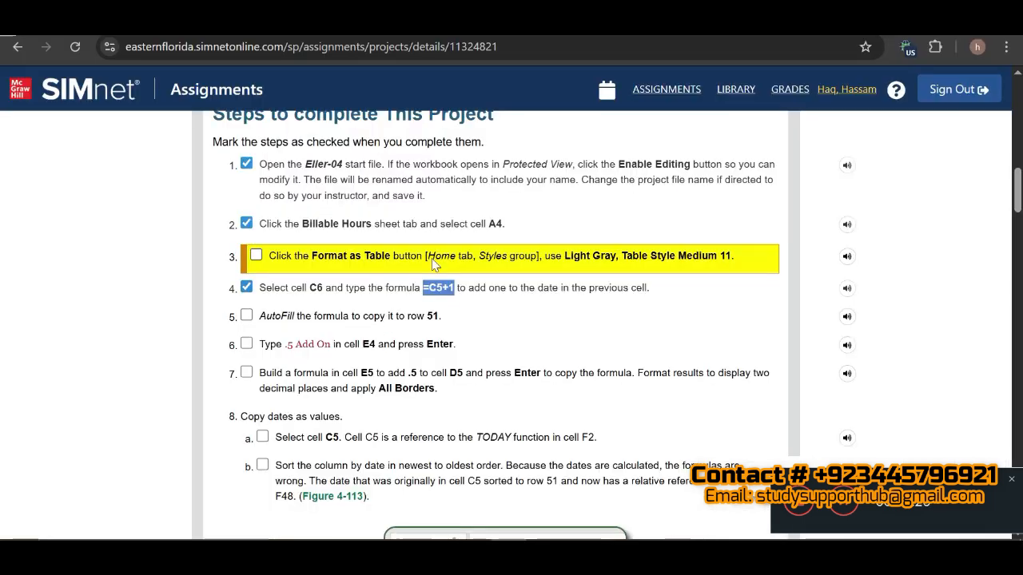
click(247, 317)
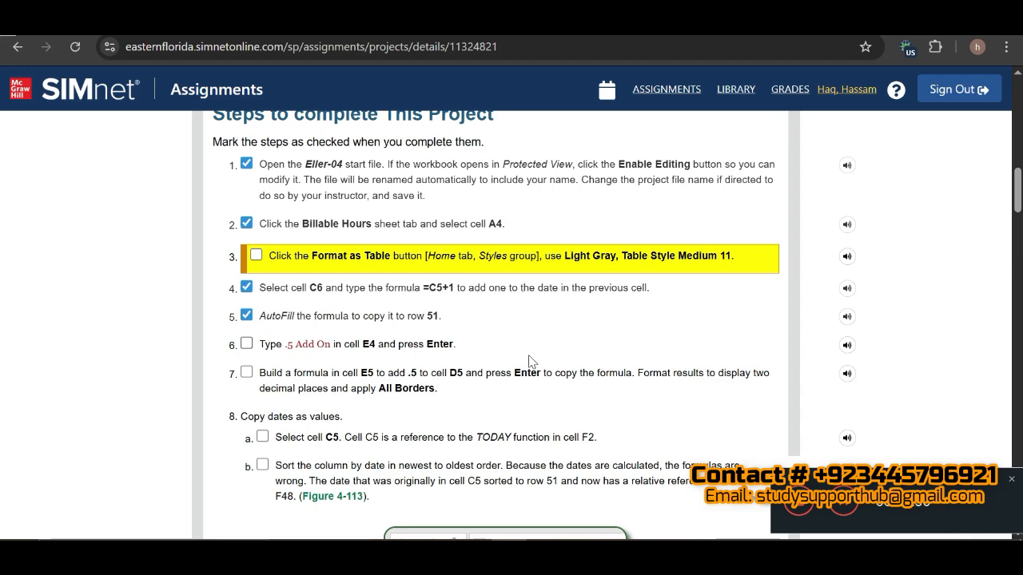
click(658, 553)
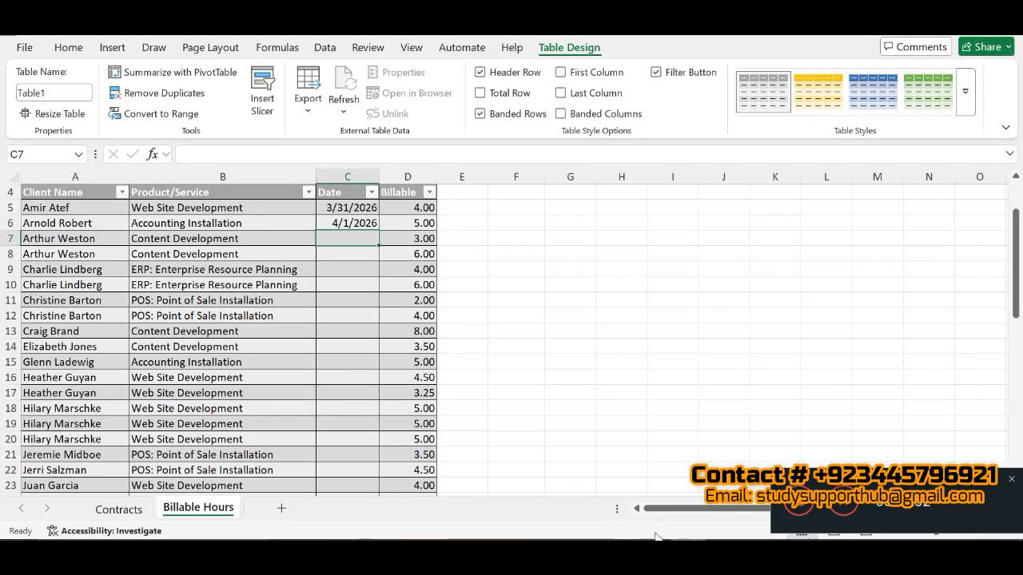
click(366, 222)
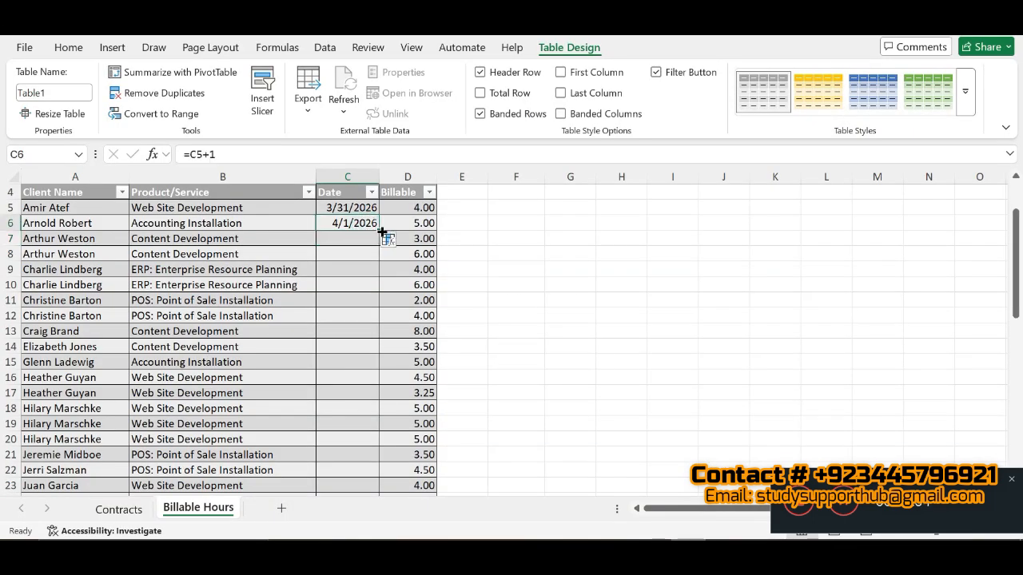
double_click(380, 231)
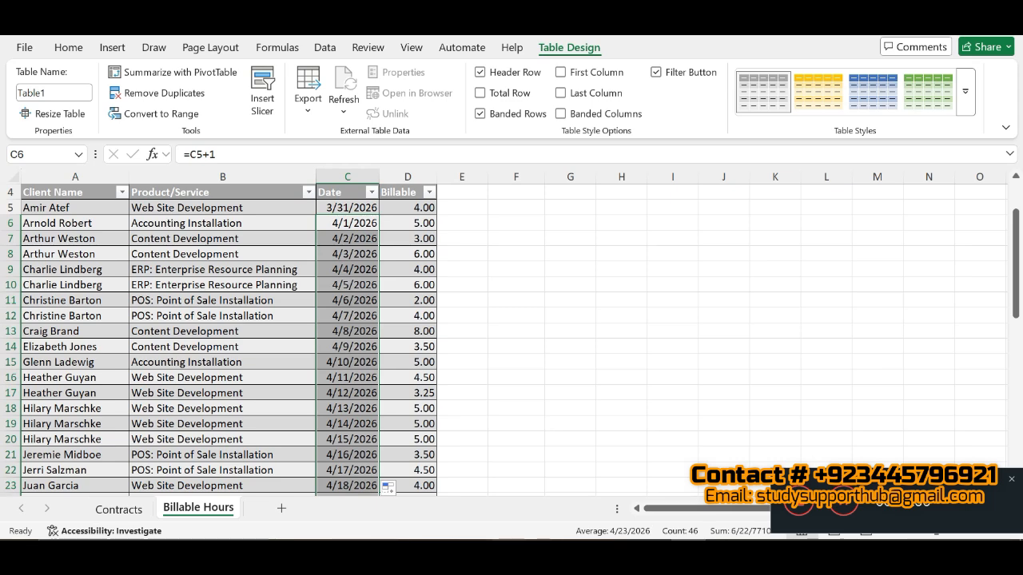
- Check off instruction 6 in SIMnet and copy its text ".5 Add On" into cell E4 of the Excel workbook
click(490, 552)
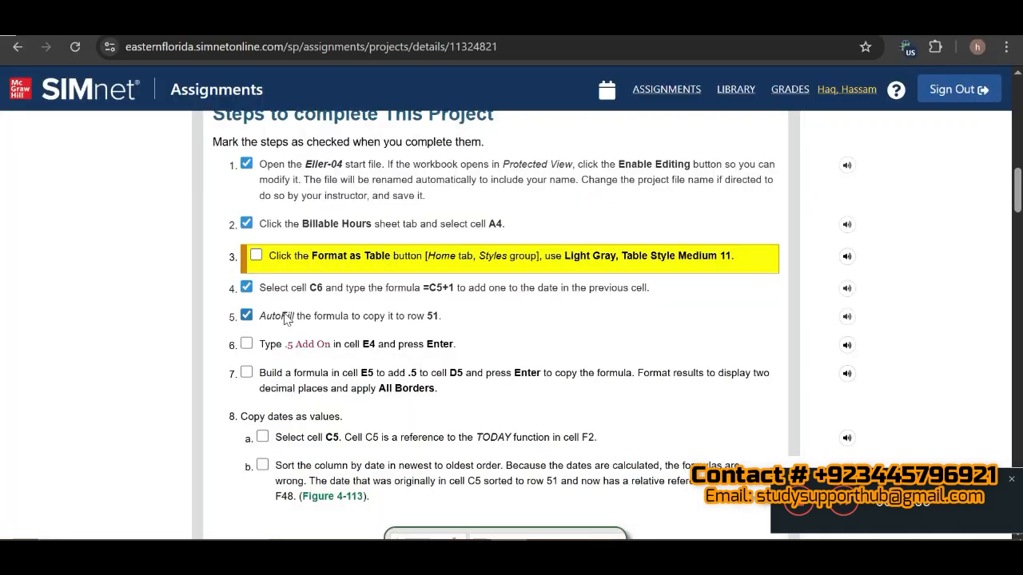
click(247, 344)
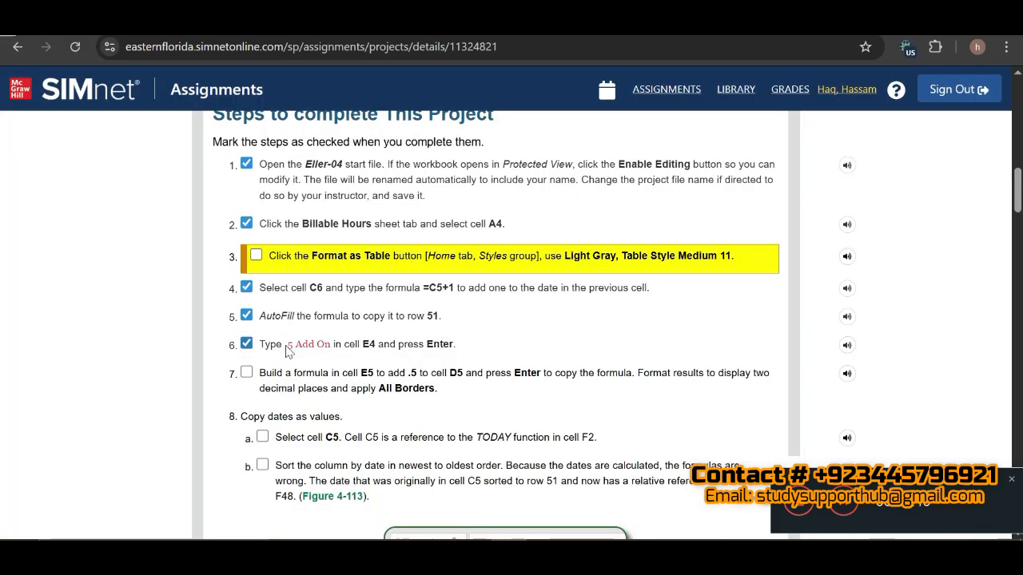
drag(285, 349, 331, 357)
key(ctrl+c)
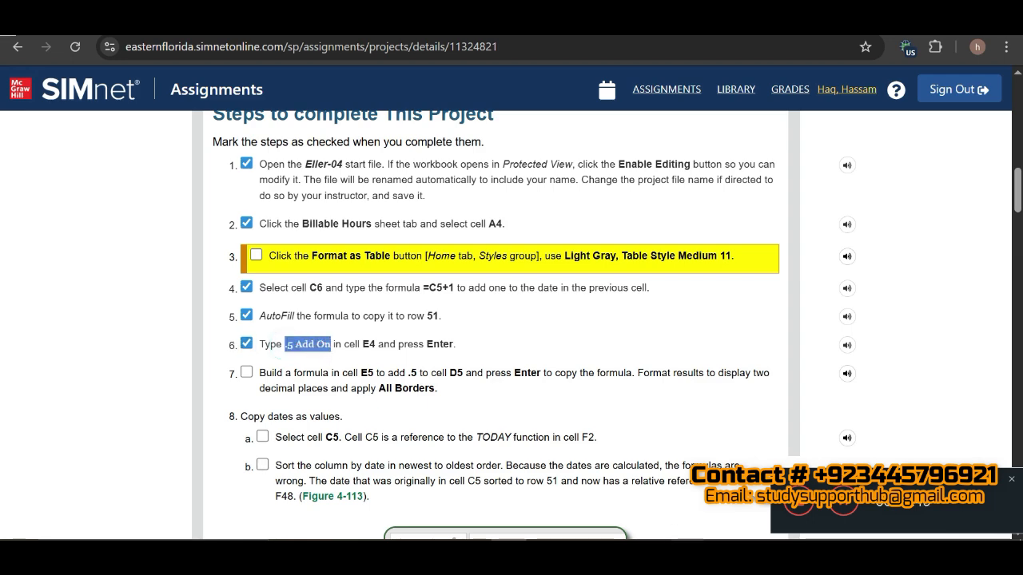
key(alt+Tab)
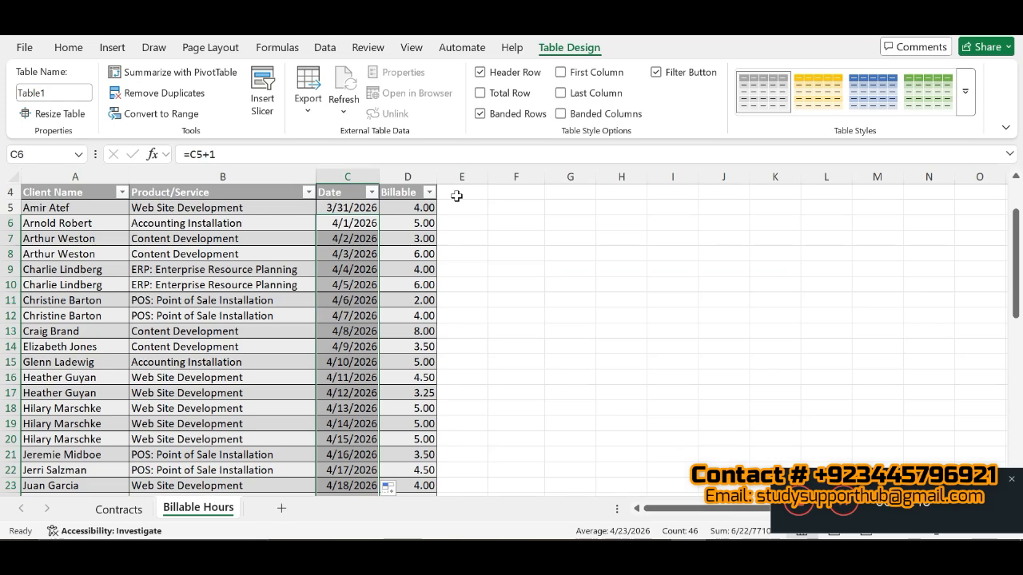
click(456, 196)
key(ctrl+v)
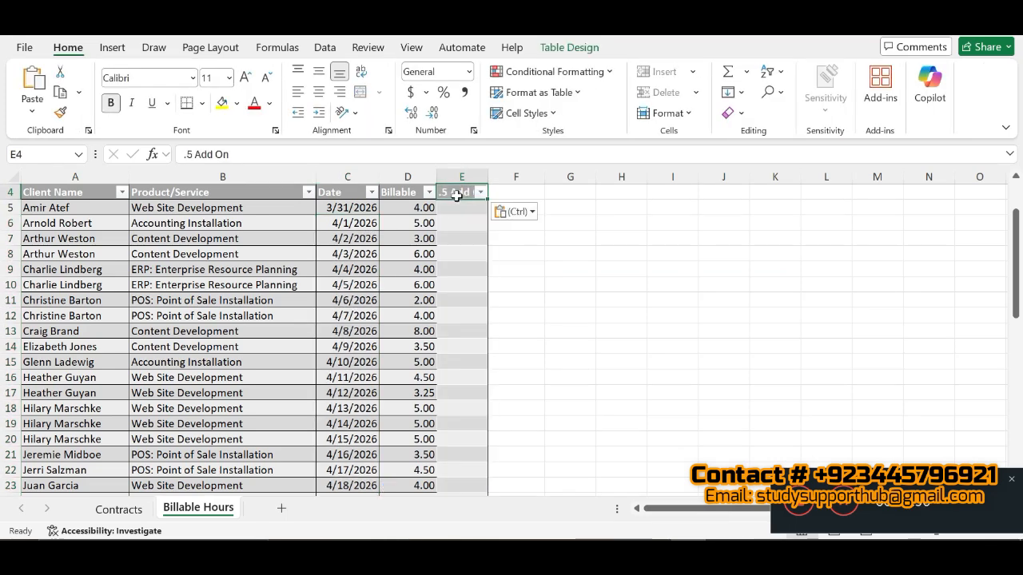
key(Return)
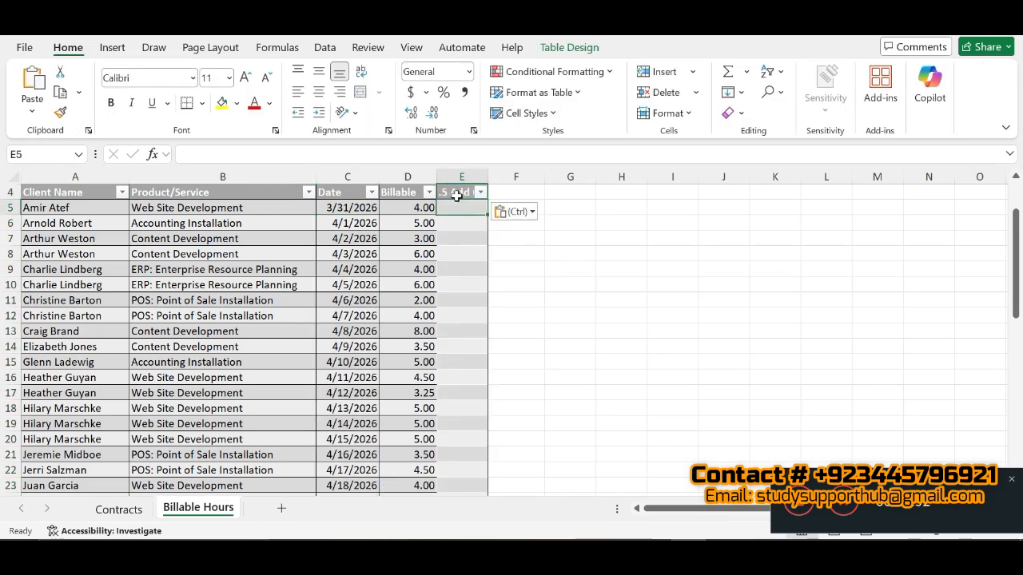
- Check off instruction 7 in SIMnet and enter =D5+0.5 in Excel cell E5, using the Number format with two decimal places
key(alt+Tab)
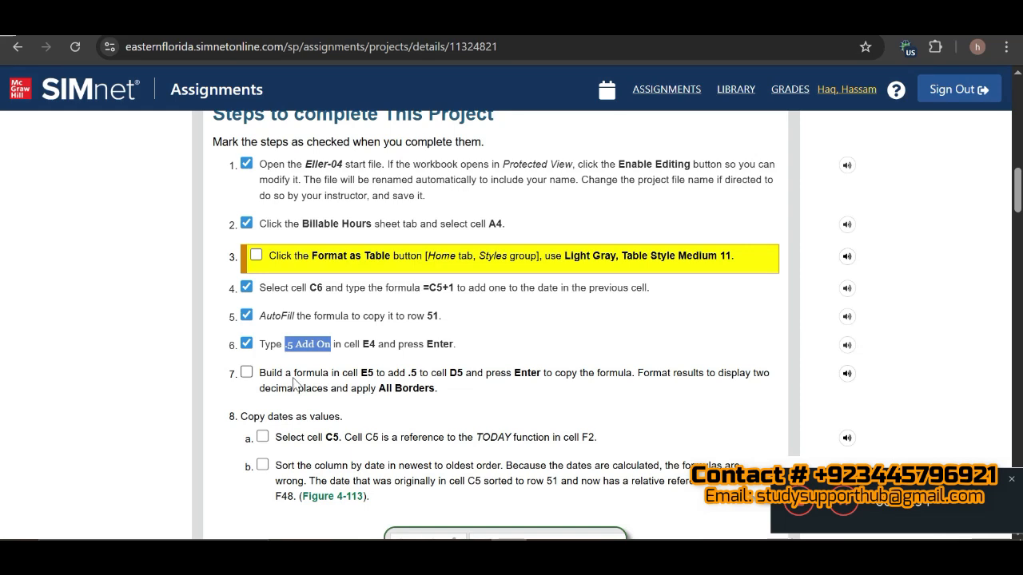
click(247, 372)
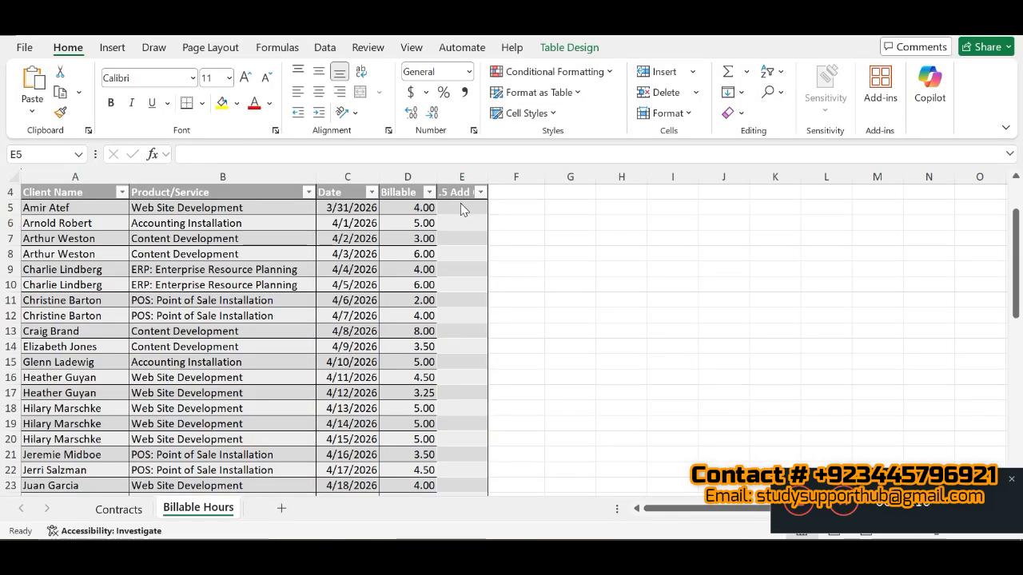
click(459, 206)
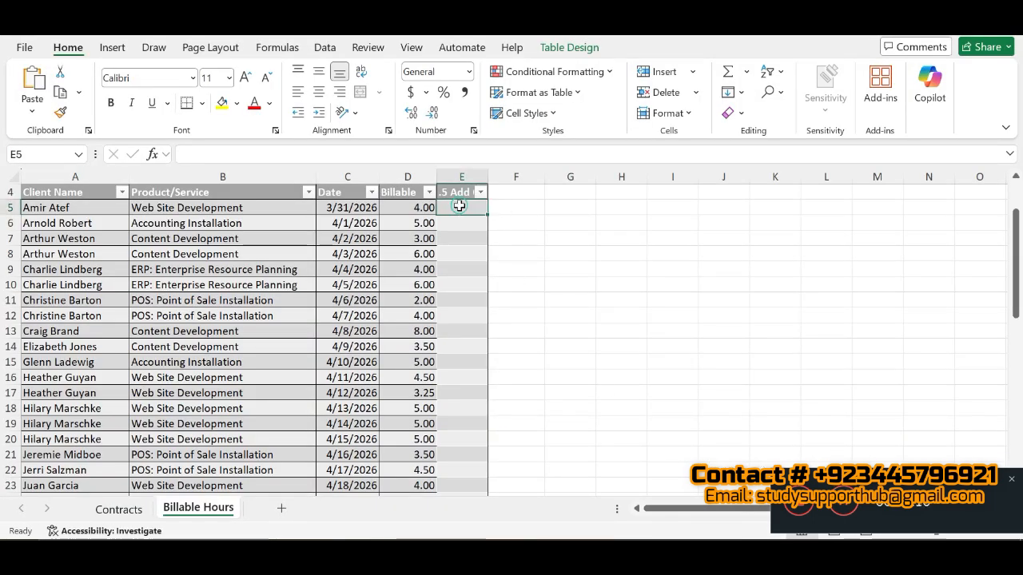
double_click(459, 207)
text(=D5+0.5)
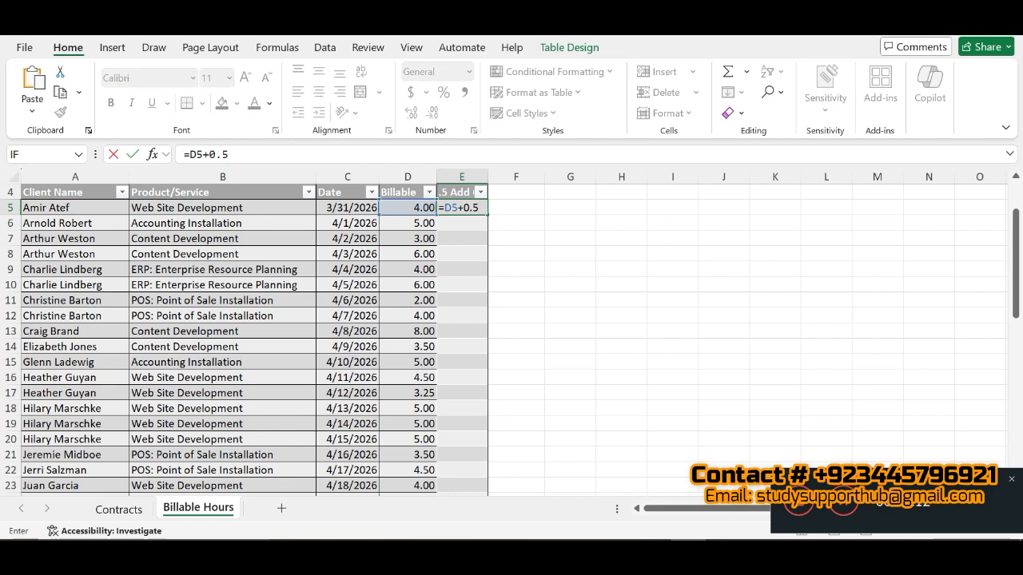
key(Return)
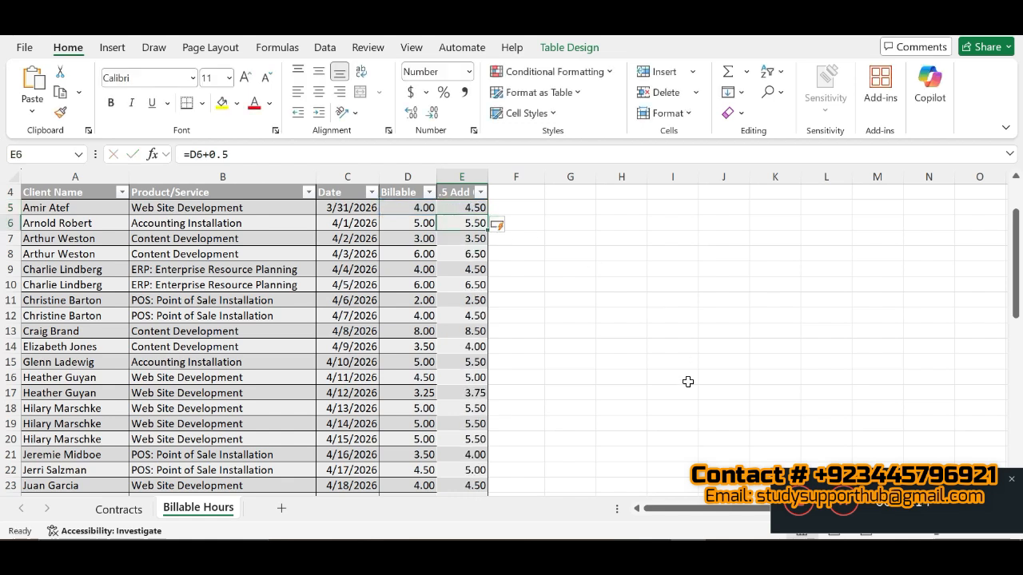
click(474, 132)
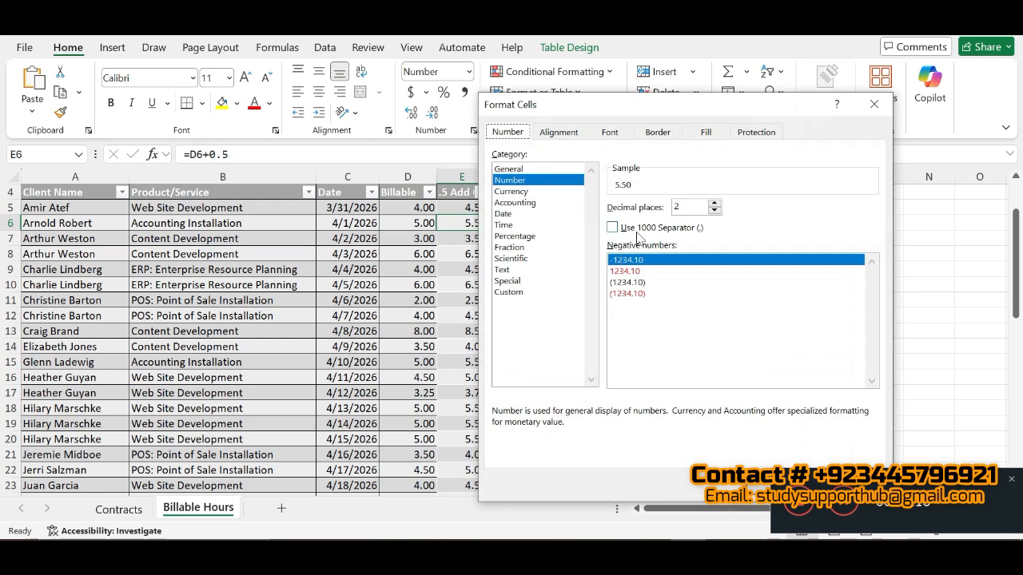
click(753, 486)
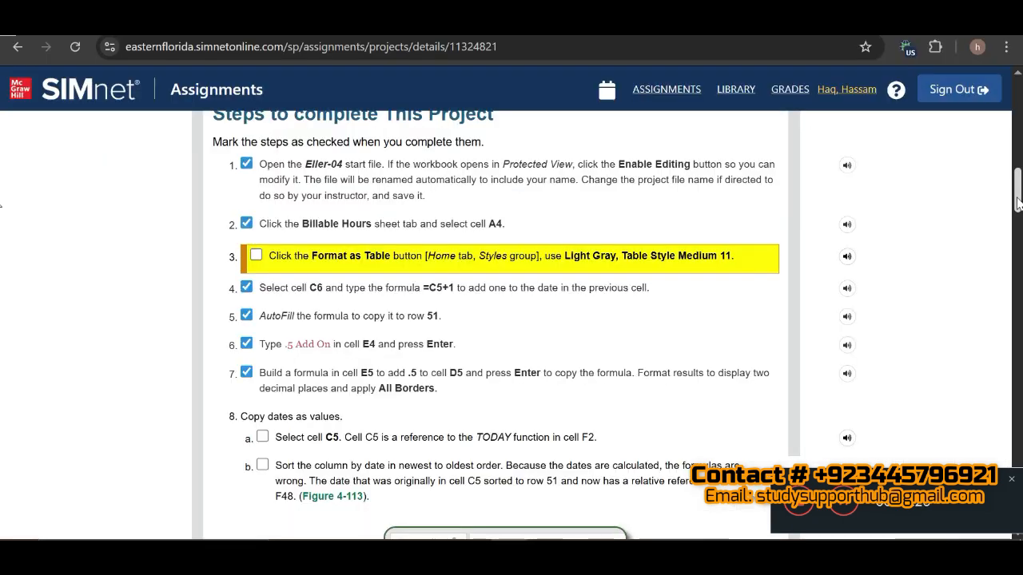
- Go to instruction 8a in the SIMnet project and select cell C5 in the Excel workbook
drag(1018, 200, 1018, 226)
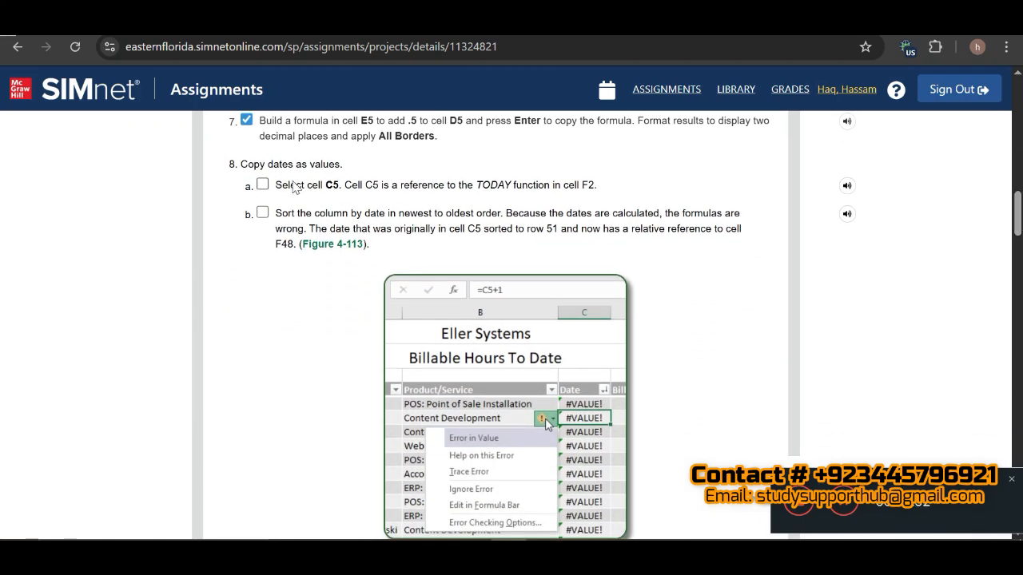
click(262, 185)
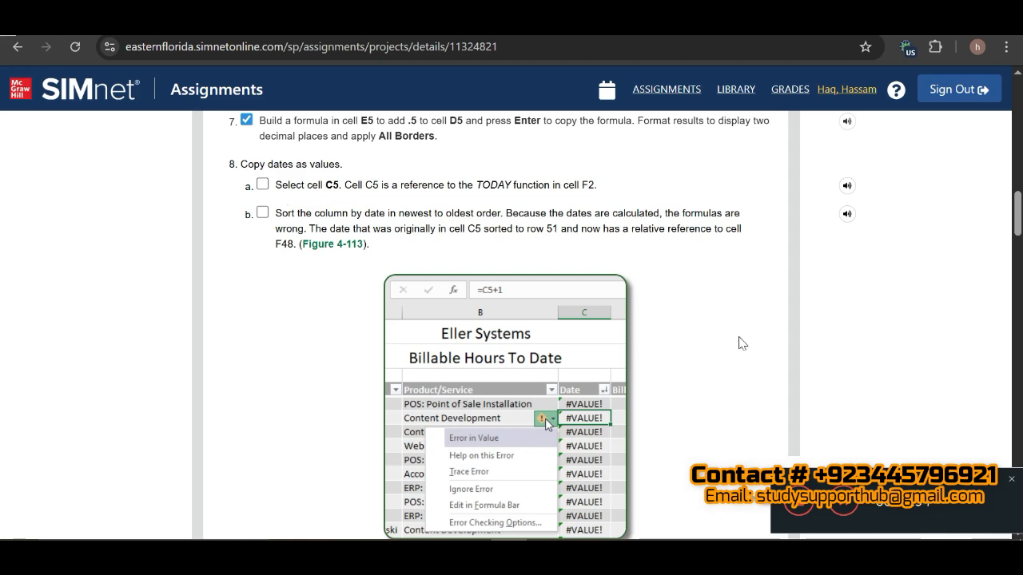
key(alt+Tab)
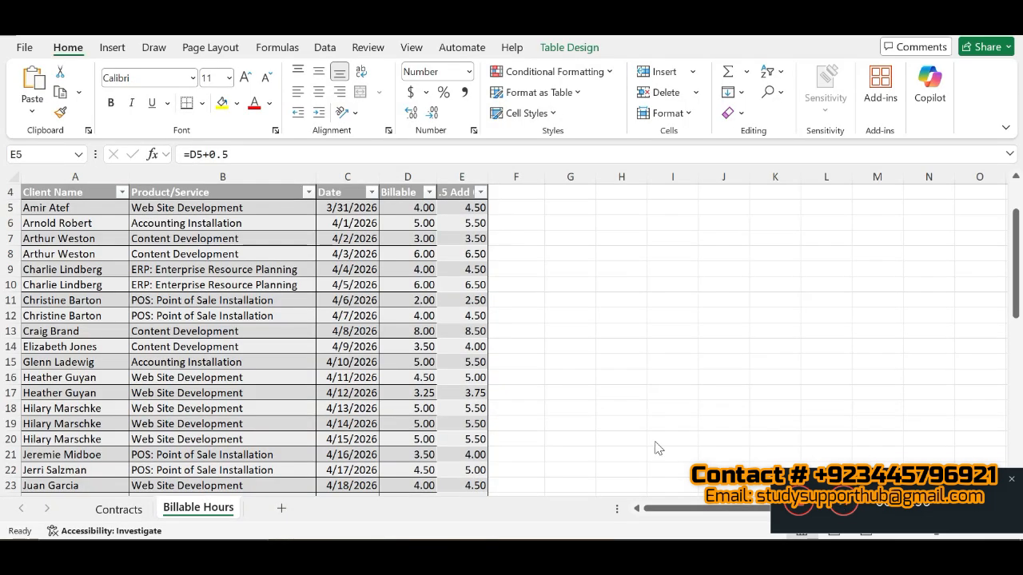
click(349, 207)
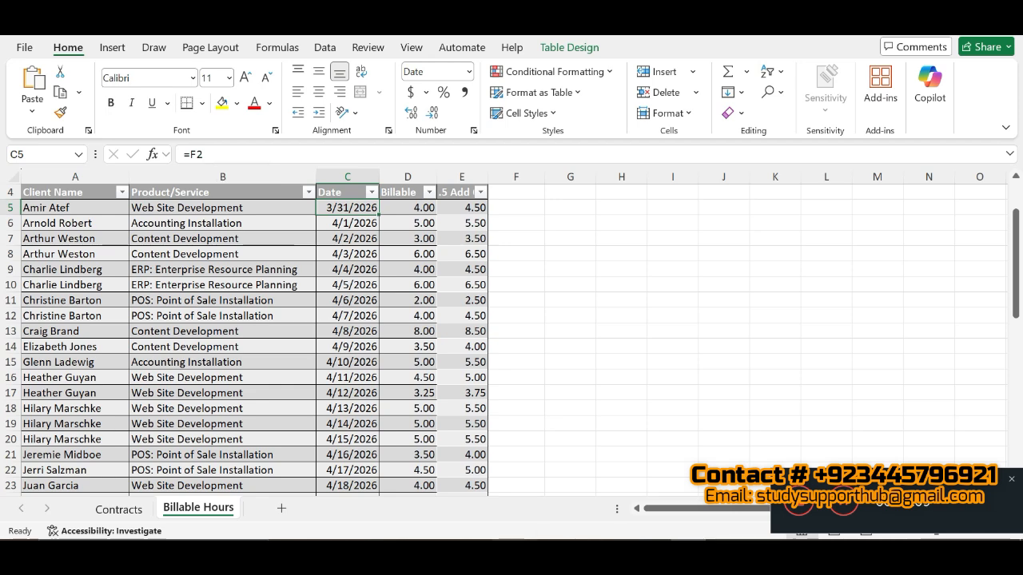
- Check off instructions 8a and 8b in the SIMnet project
key(alt+Tab)
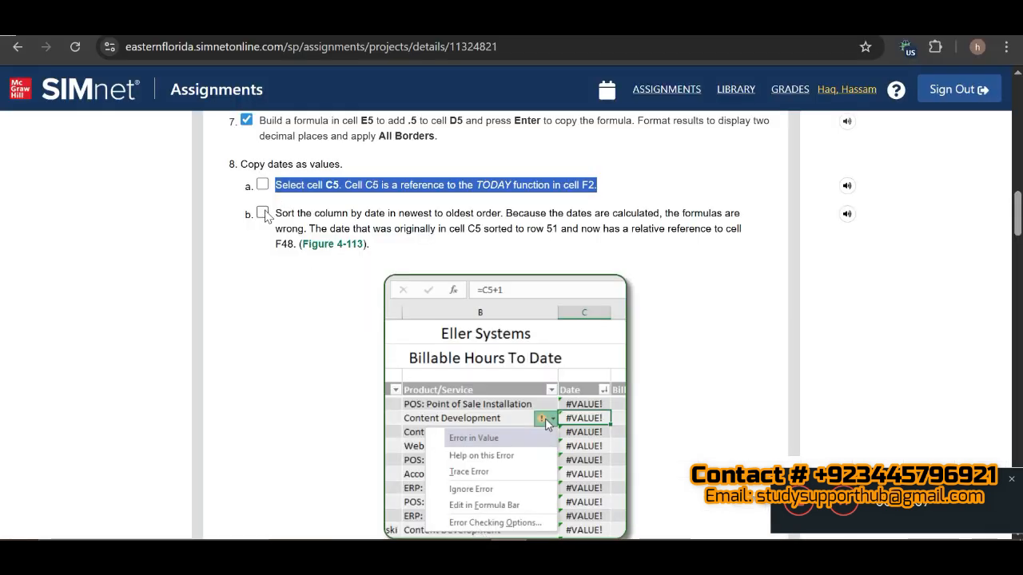
click(263, 212)
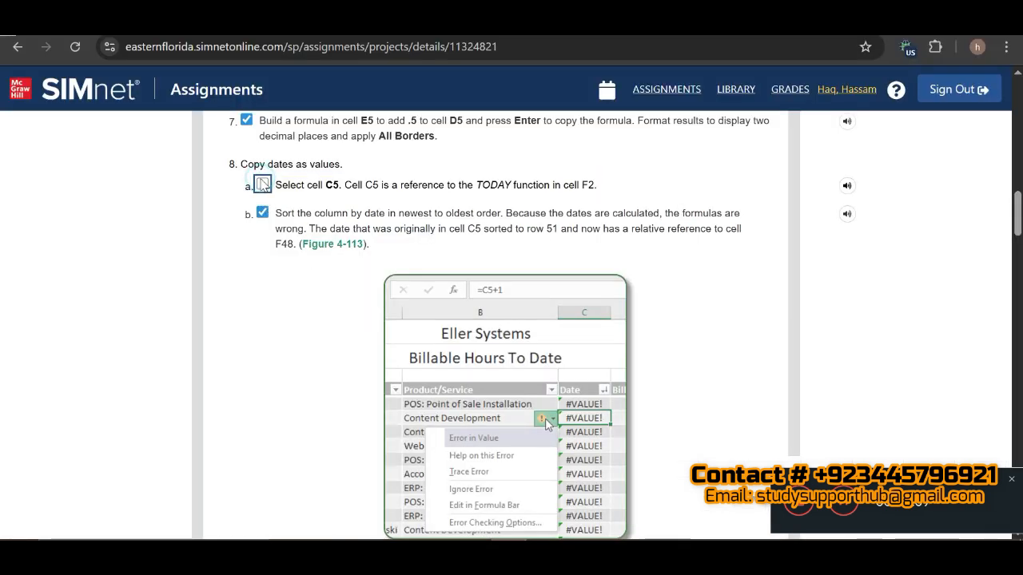
click(263, 184)
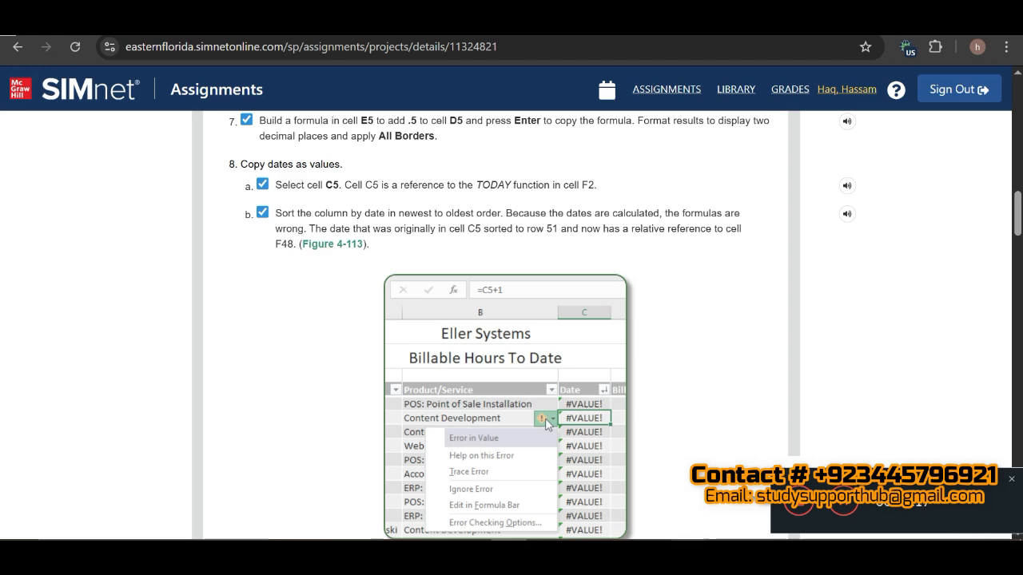
- Sort the Billable Hours table in Excel by Date on cell values, in oldest to newest order
click(836, 531)
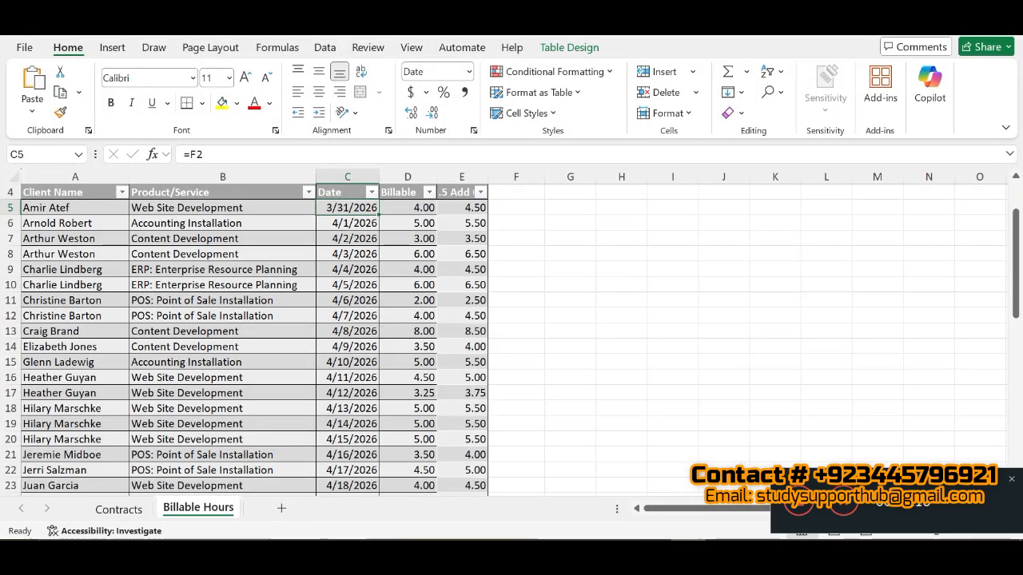
click(851, 511)
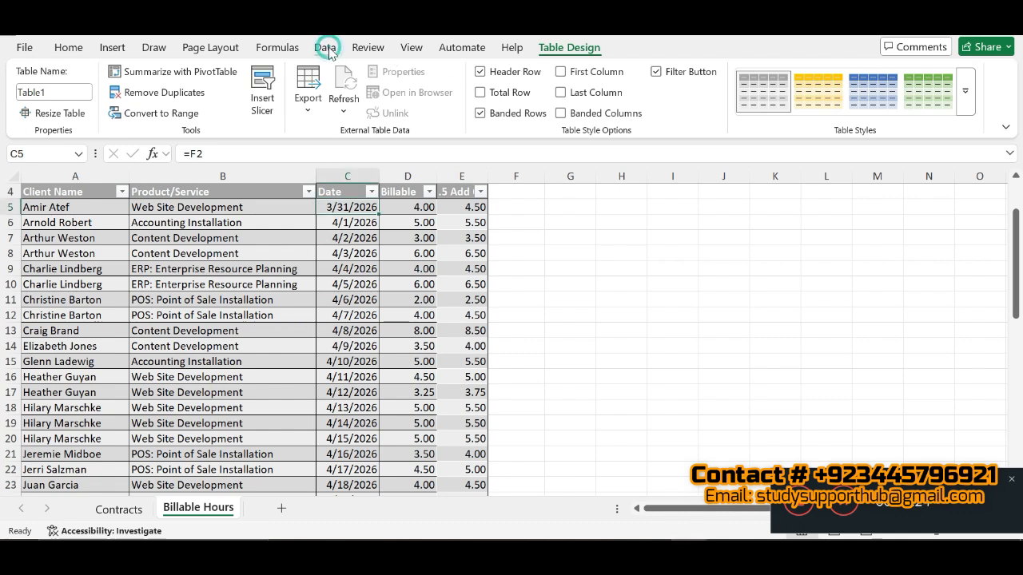
click(325, 48)
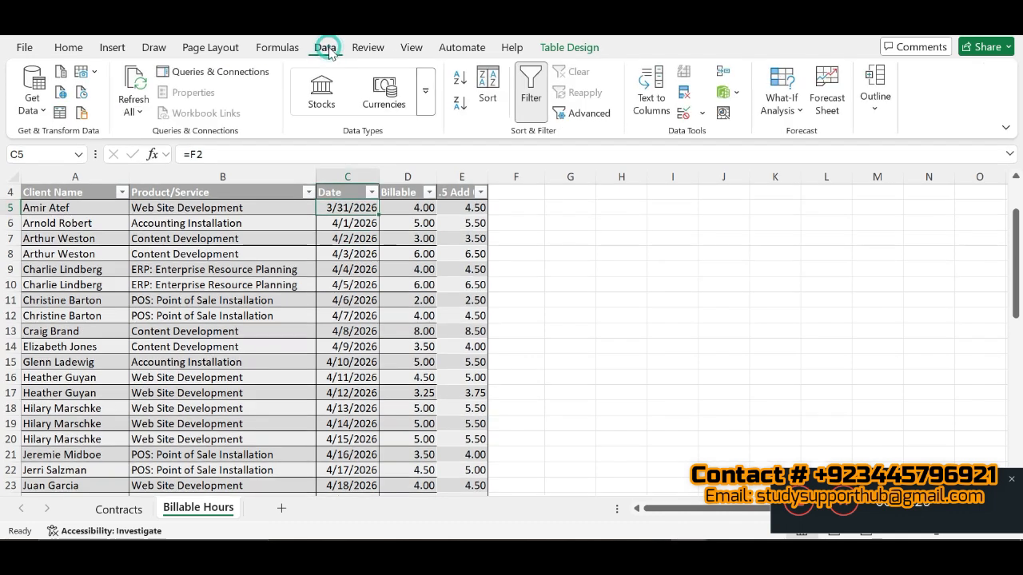
click(480, 89)
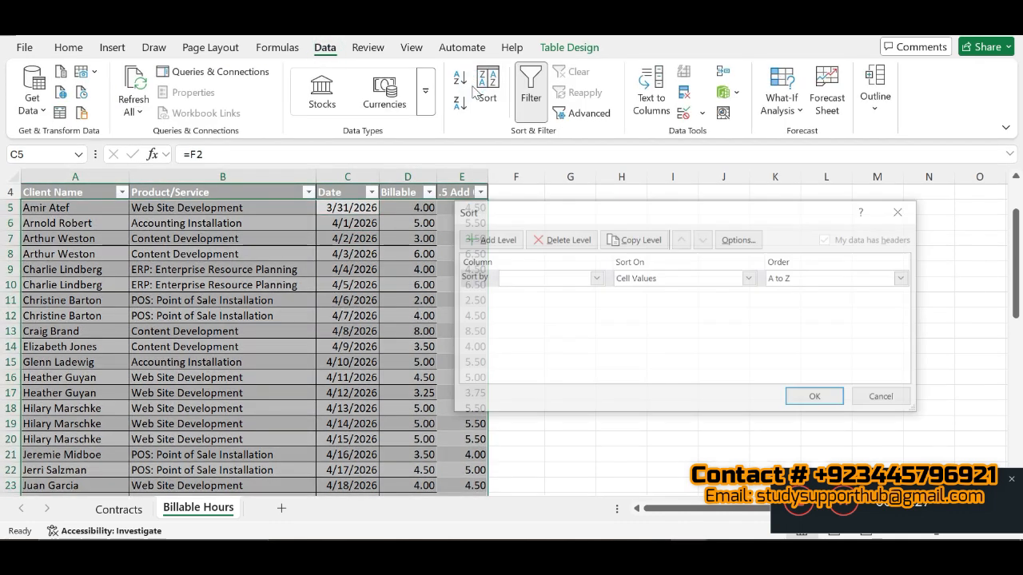
click(597, 279)
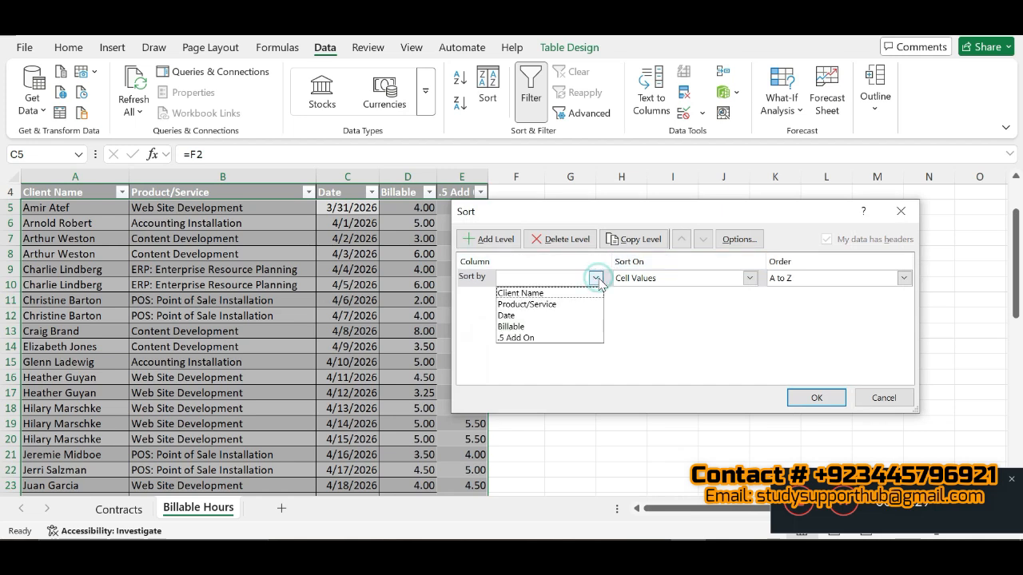
click(521, 316)
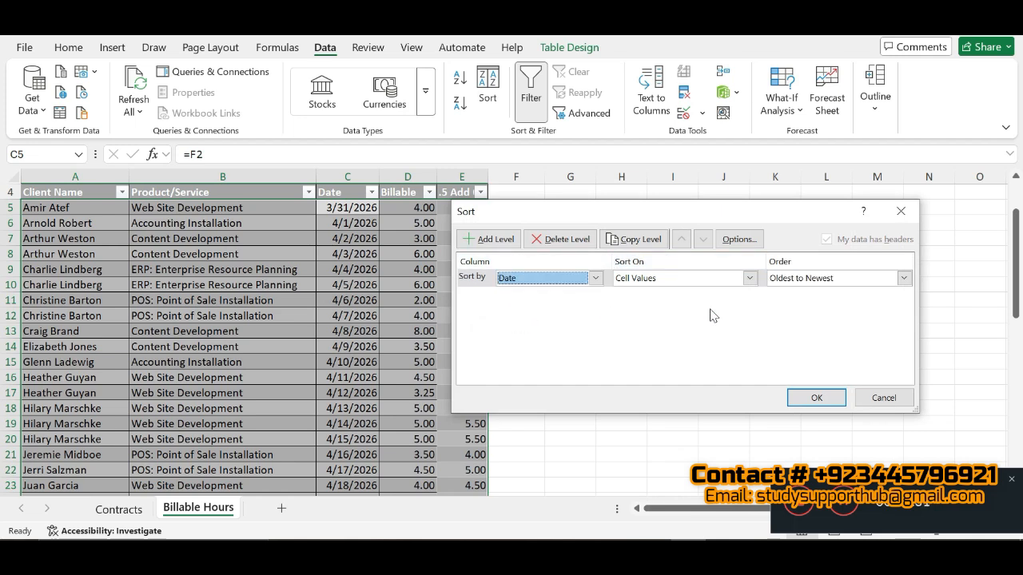
click(814, 398)
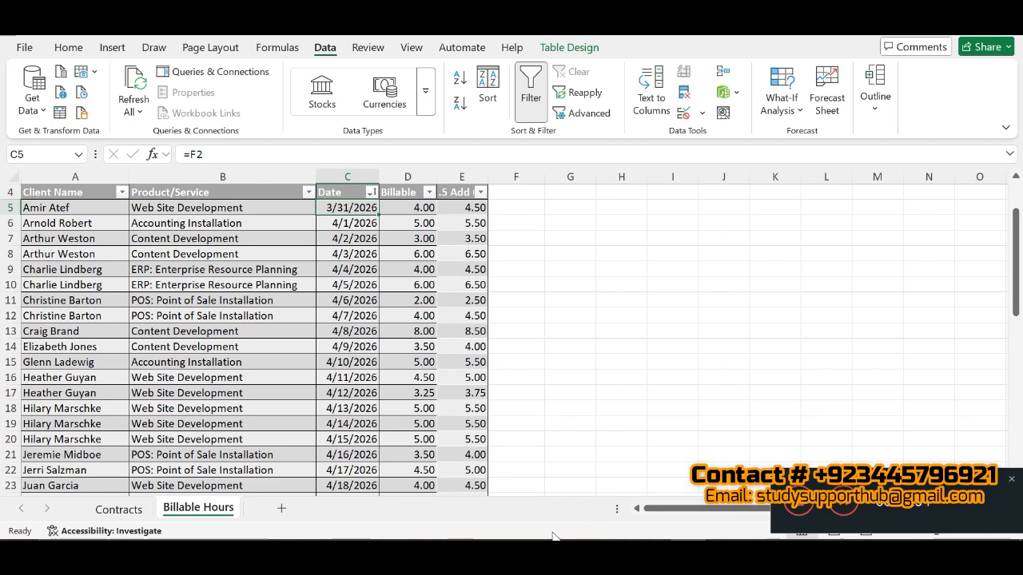
- Go back to the SIMnet project and check off instruction 8c
mouse_move(508, 554)
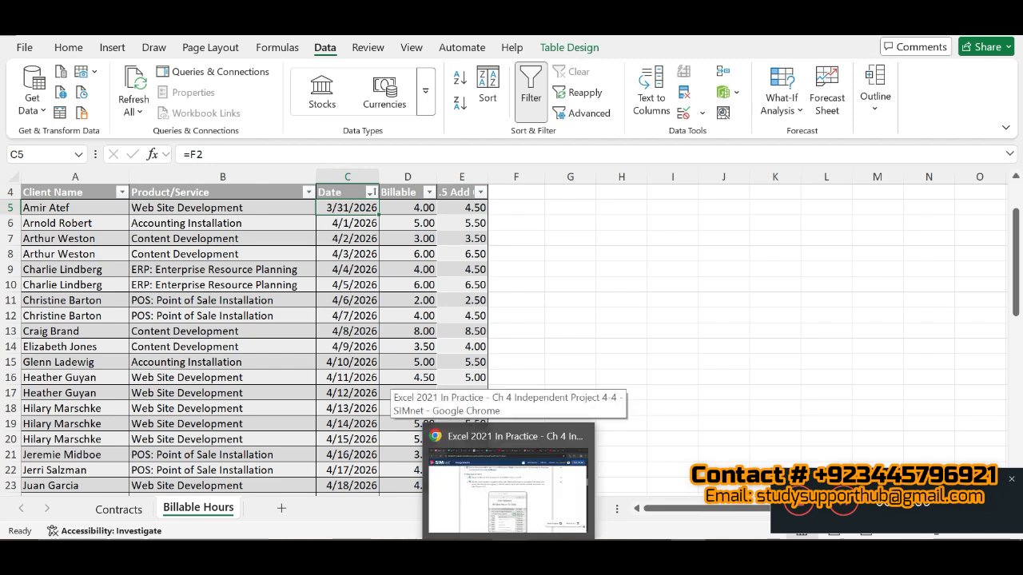
click(508, 488)
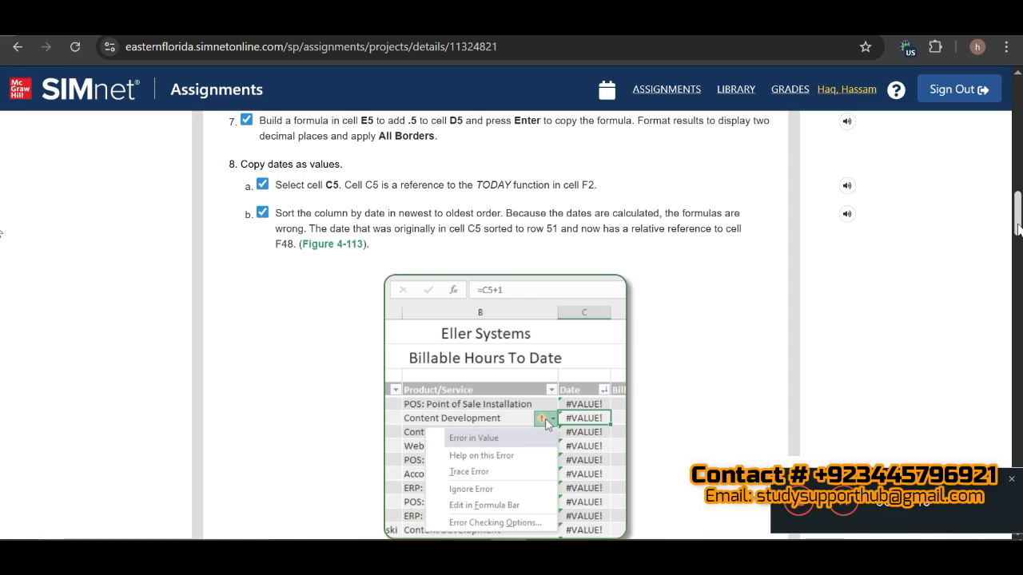
scroll(1017, 233, down, 1)
scroll(1018, 235, down, 4)
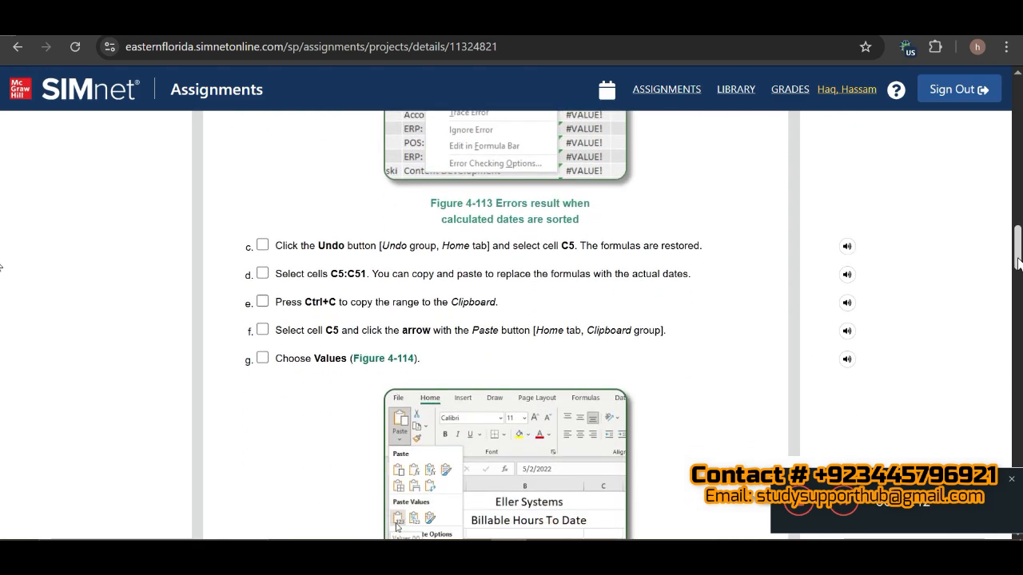
click(263, 247)
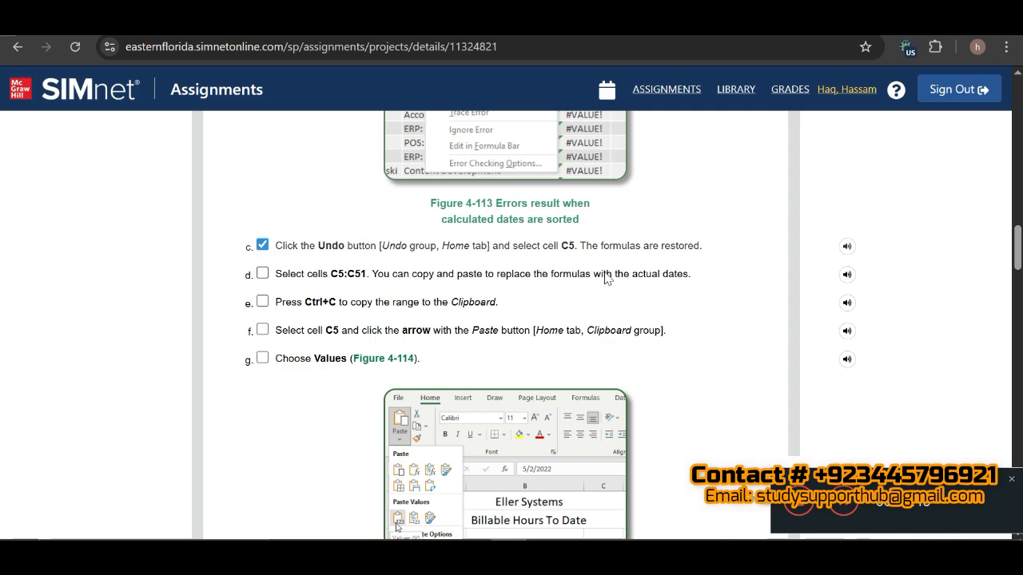
- Undo the Date column sort in the Excel workbook and select cell C5
key(alt+Tab)
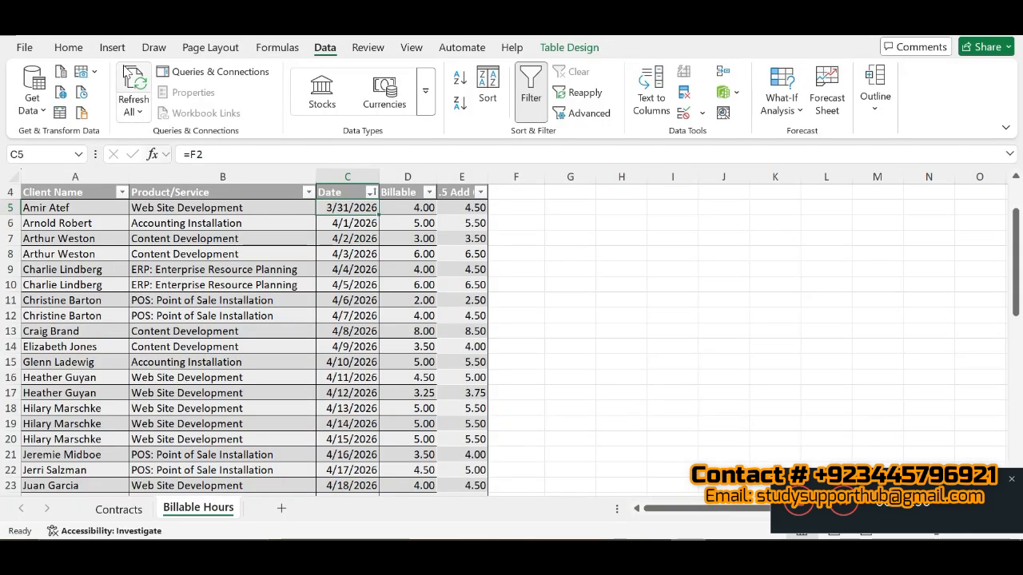
key(ctrl+z)
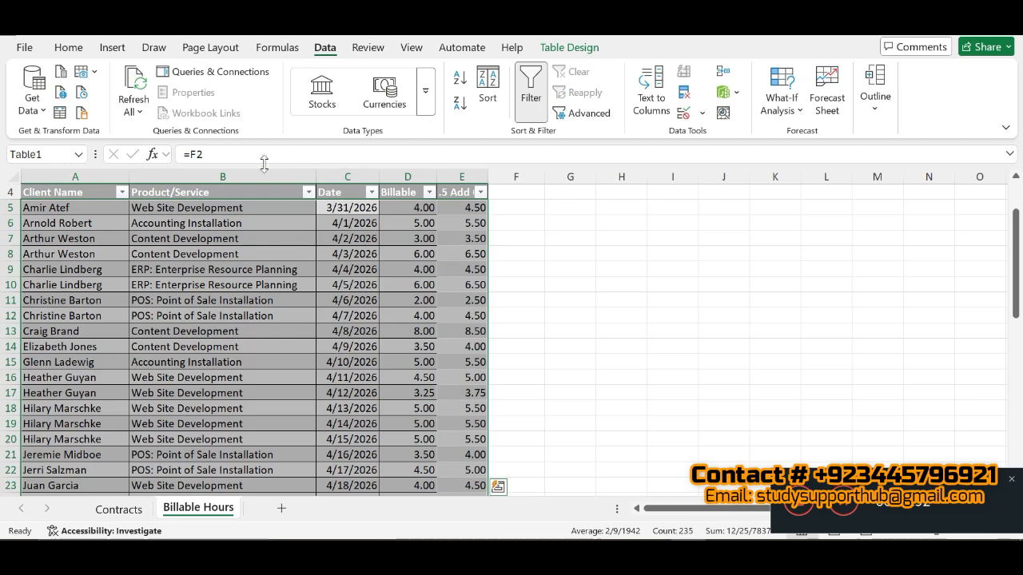
click(334, 208)
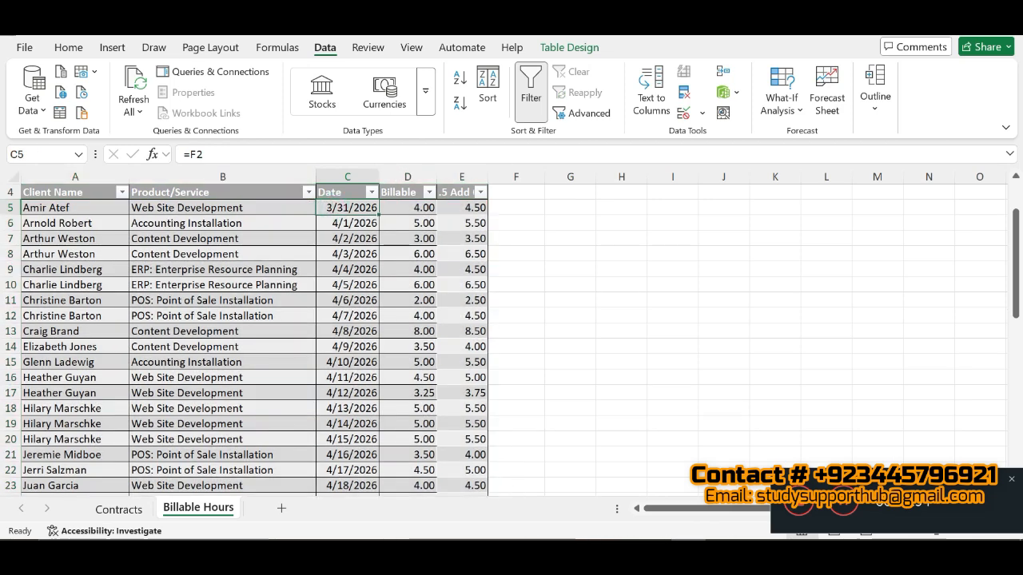
- Check off instruction 8d in SIMnet and copy the range reference C5:C51 from its text
key(alt+Tab)
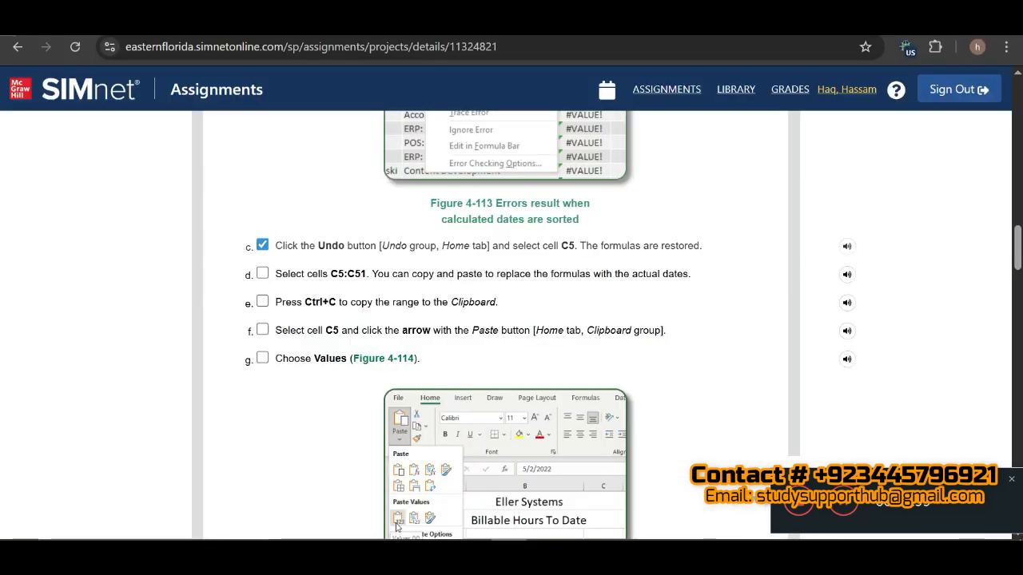
click(264, 275)
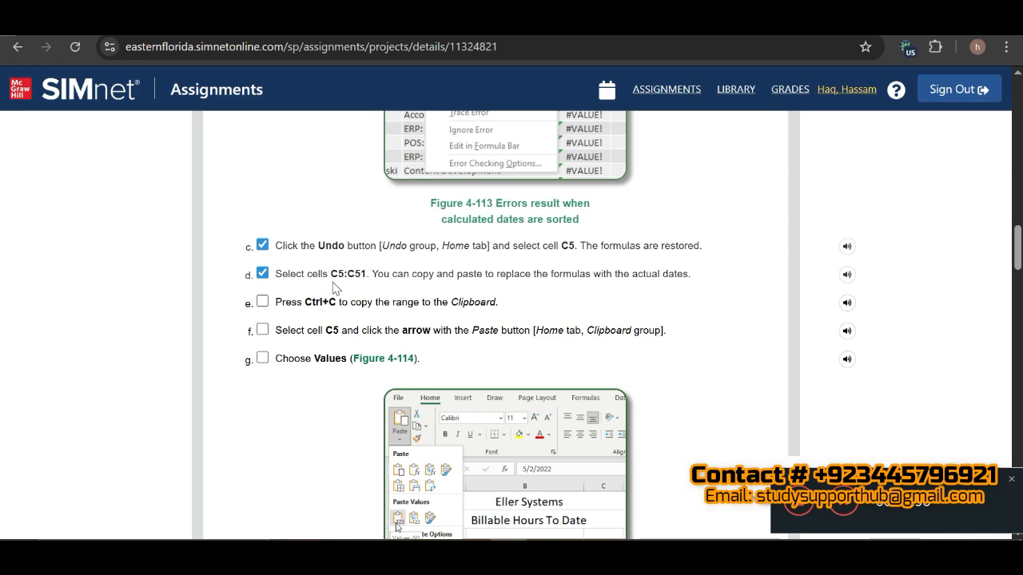
drag(331, 276, 367, 282)
key(ctrl+c)
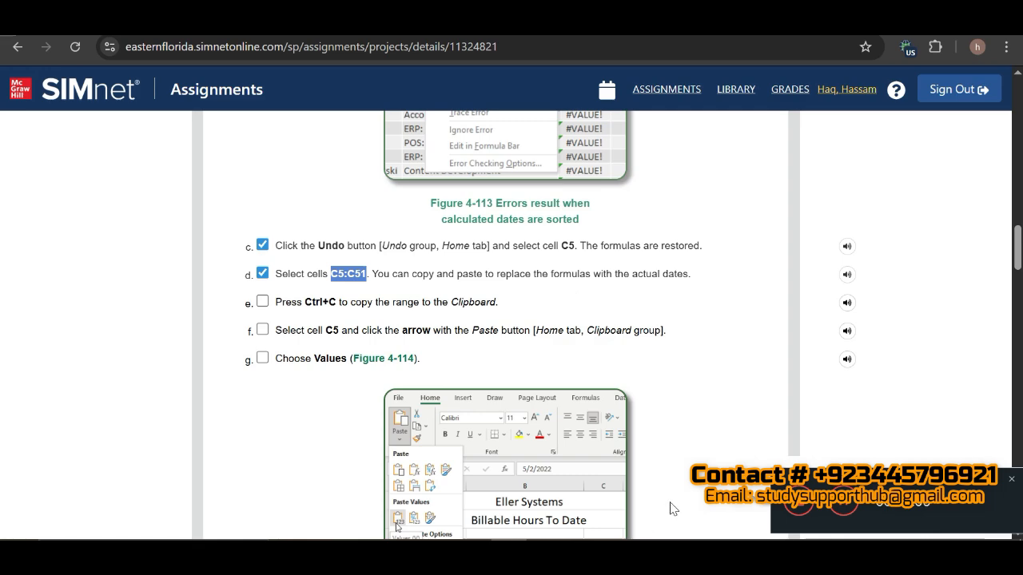
- Select the range C5:C51 in the Excel workbook using the copied reference, and copy its cells
key(alt+Tab)
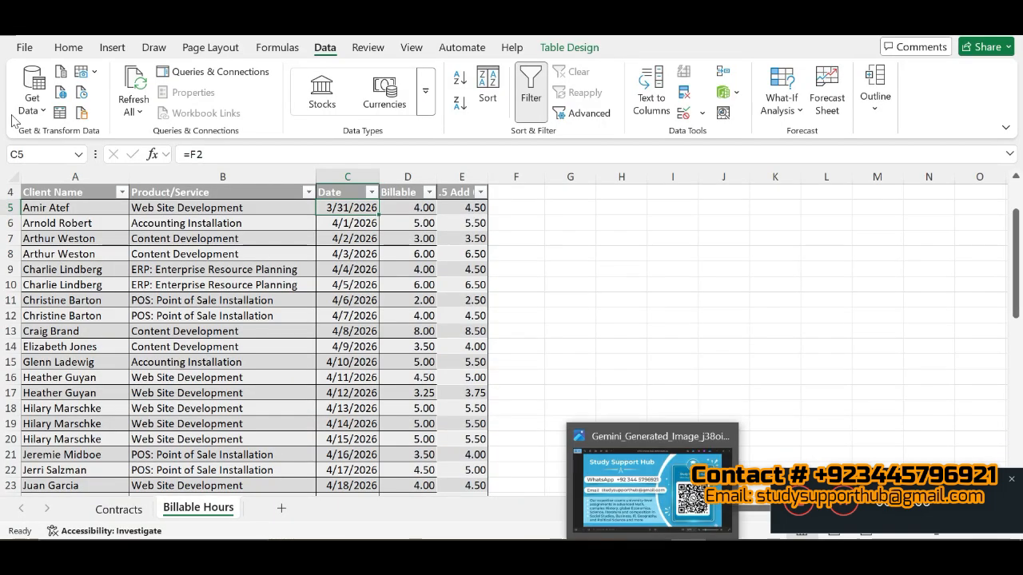
click(39, 153)
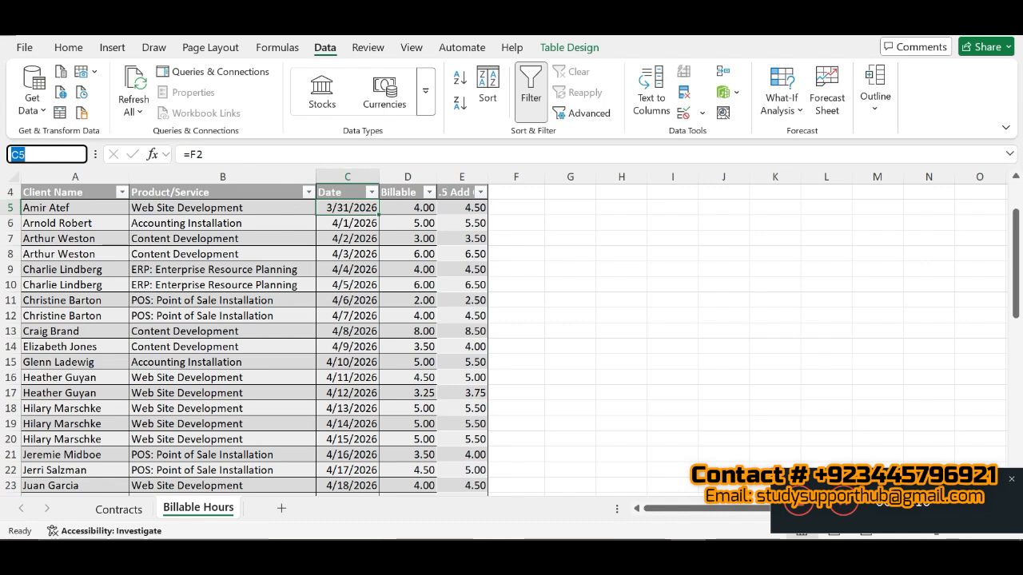
text(=F2)
key(alt+Tab)
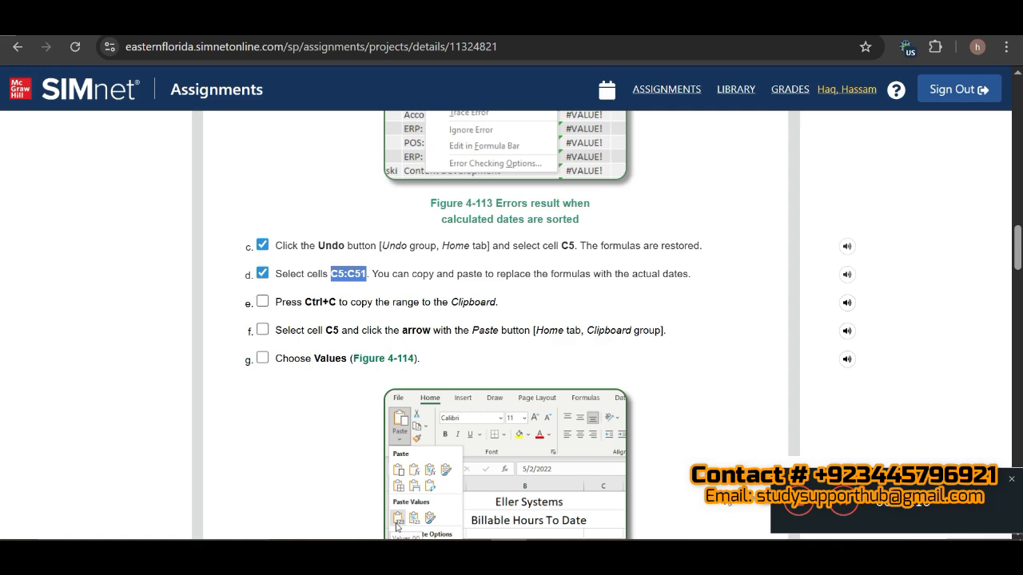
key(alt+Tab)
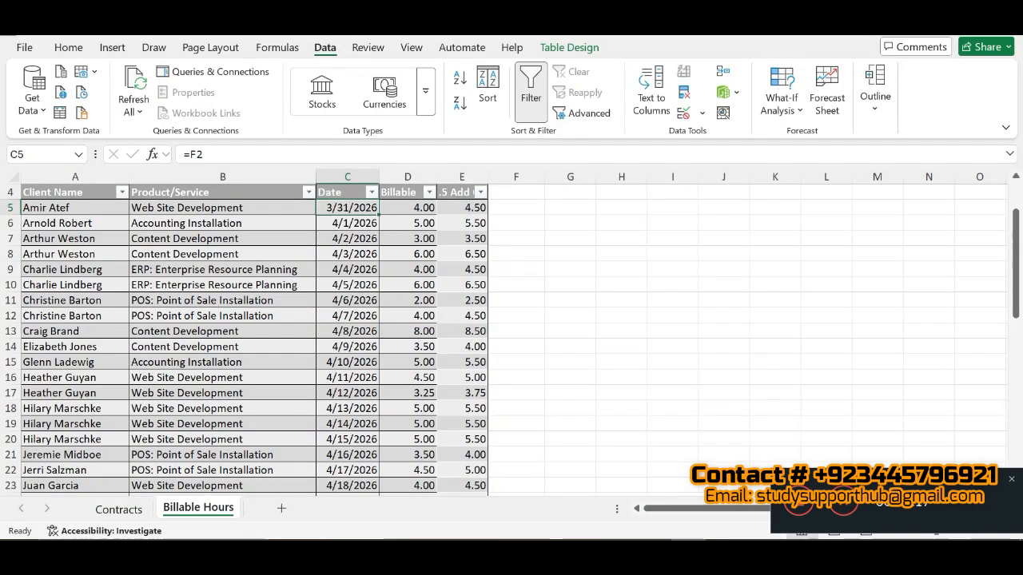
click(46, 155)
key(ctrl+v)
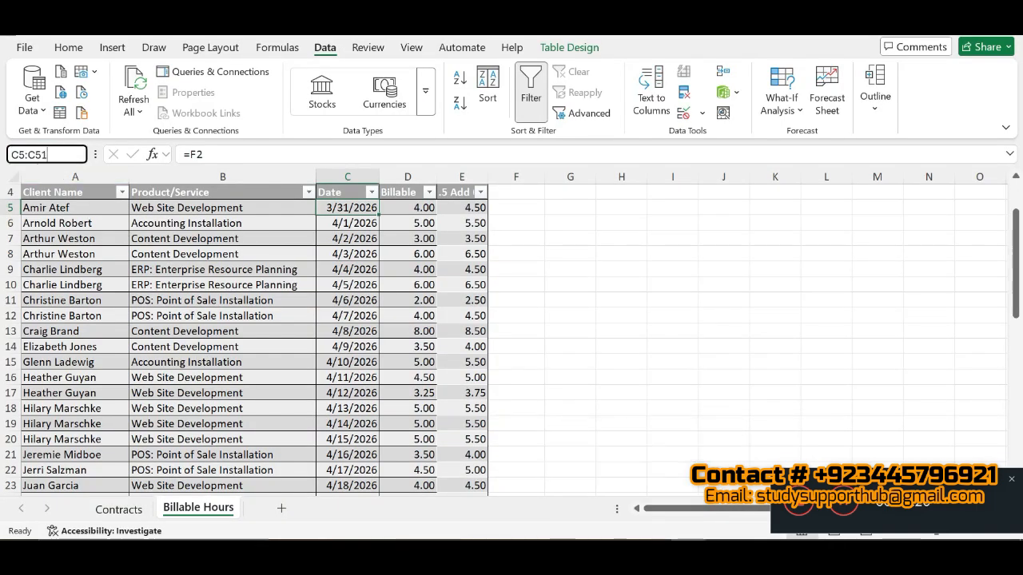
key(Return)
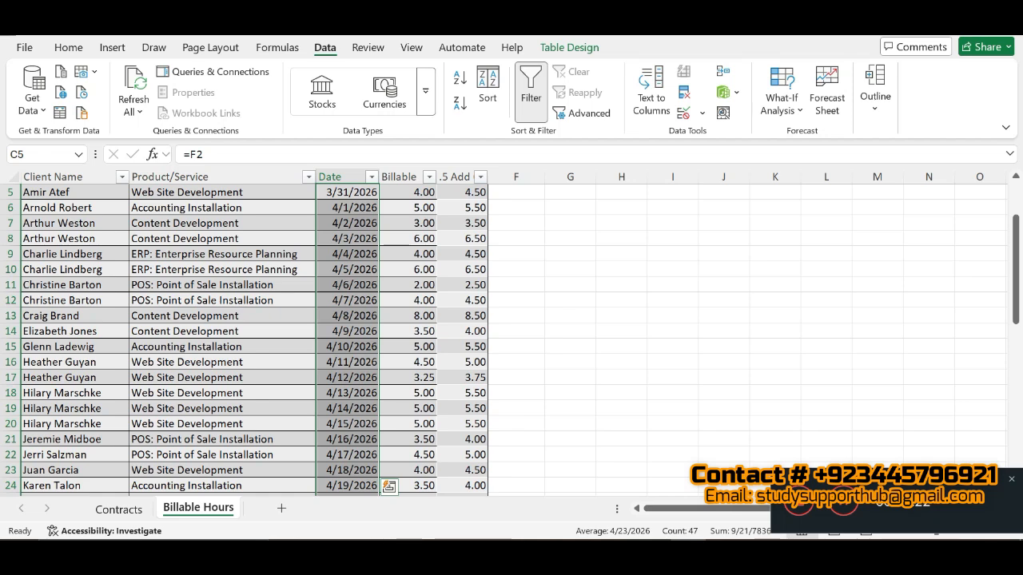
key(ctrl+c)
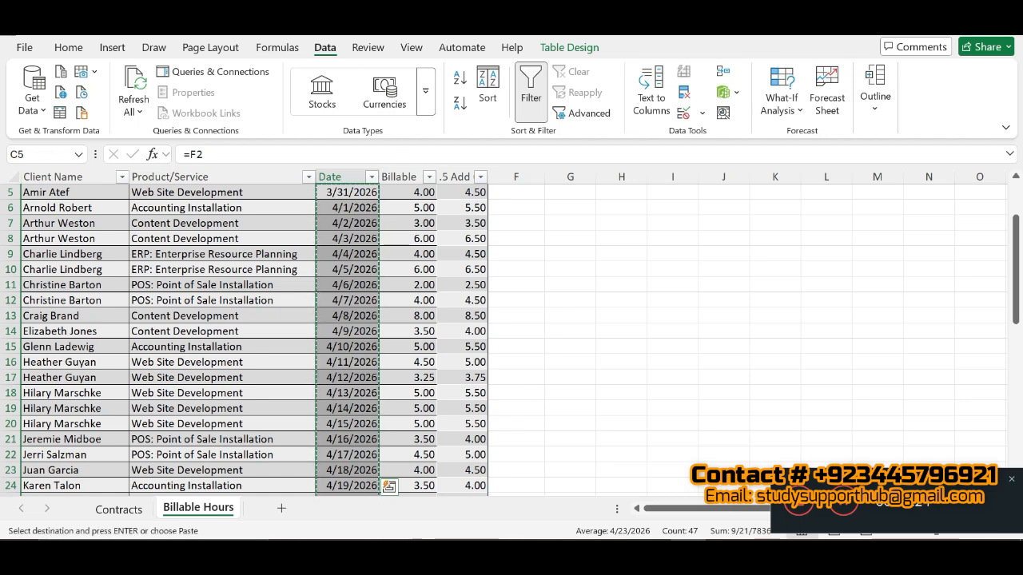
- Check off instructions 8e and 8f in the SIMnet project
key(alt+Tab)
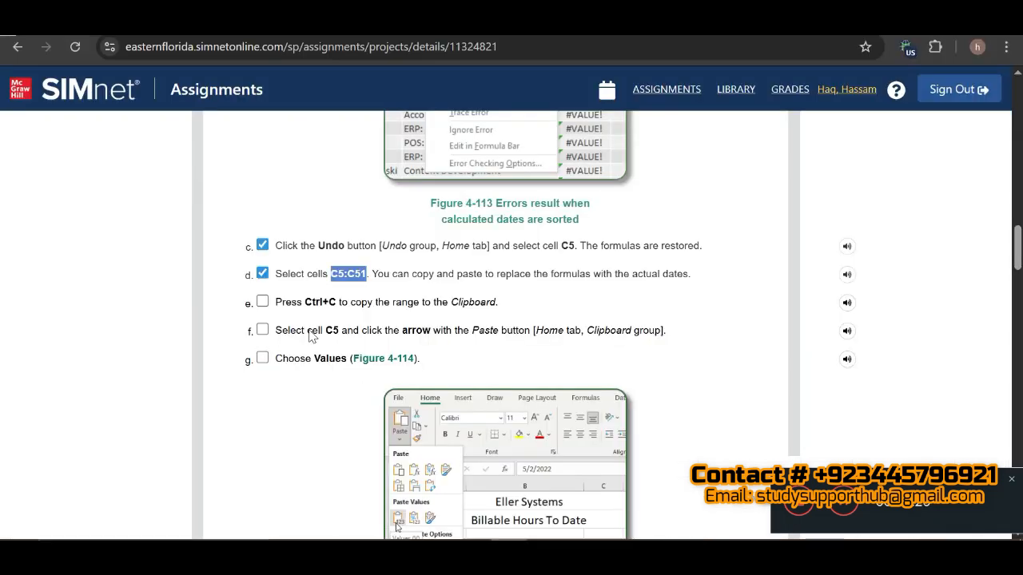
click(262, 301)
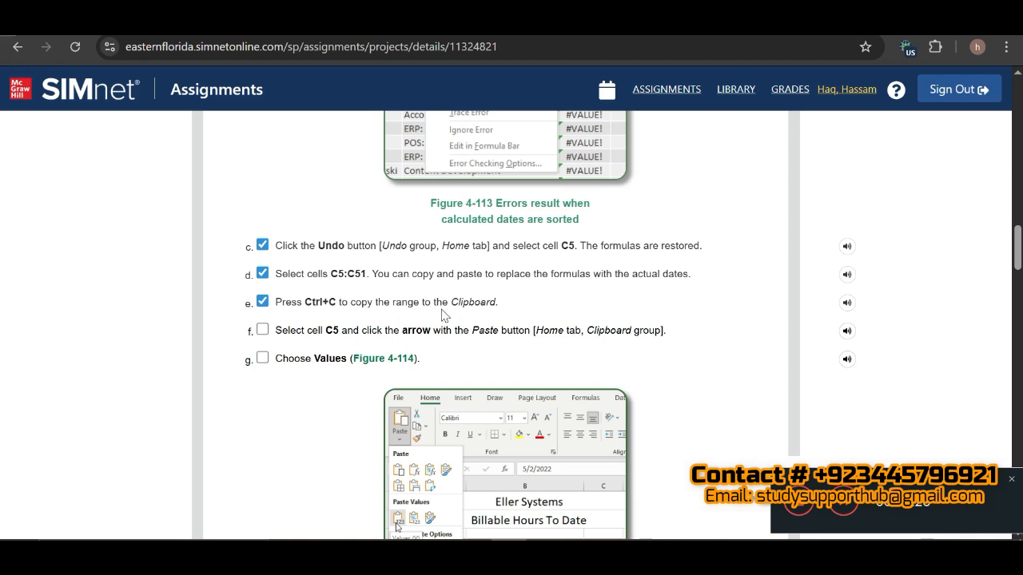
click(261, 335)
click(261, 335)
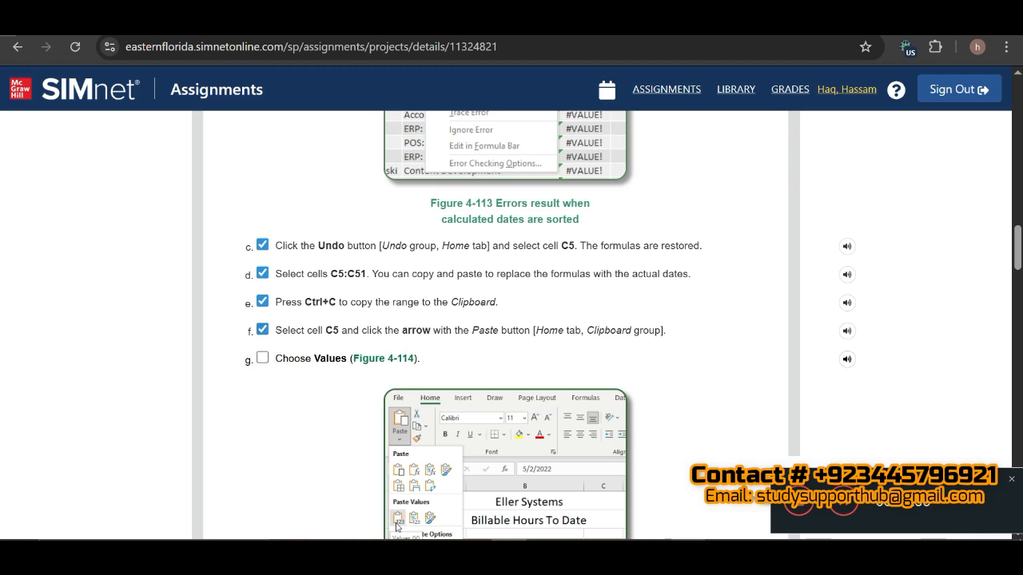
- Paste the copied dates over C5:C51 in Excel as values only, and return to instruction 8g in SIMnet
click(688, 557)
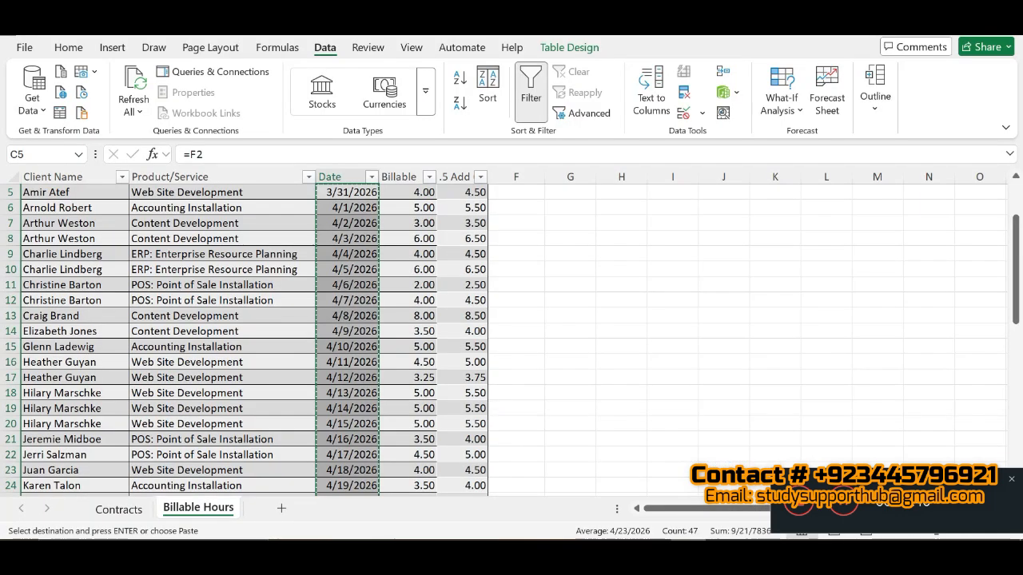
click(66, 48)
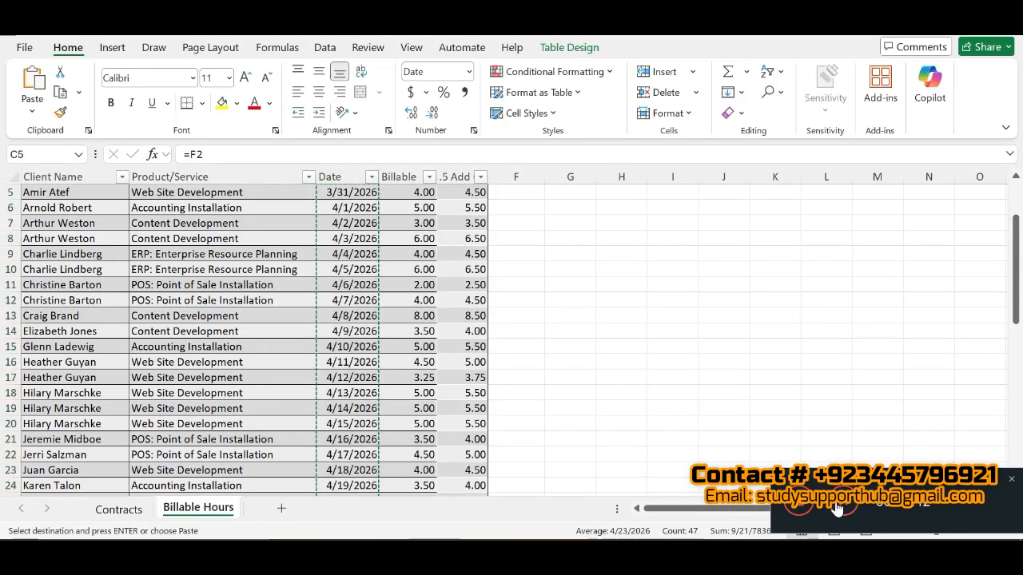
click(32, 116)
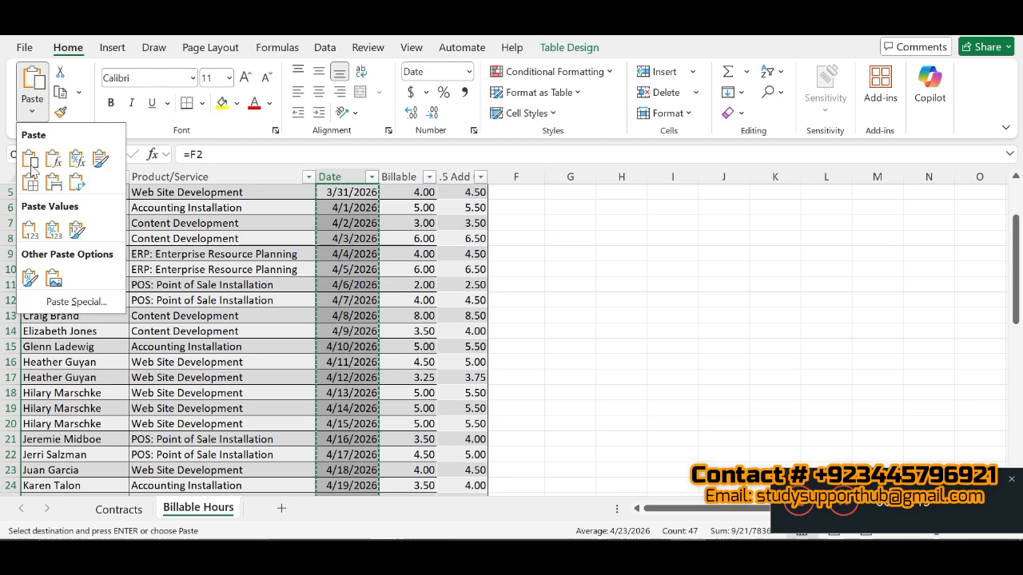
click(27, 230)
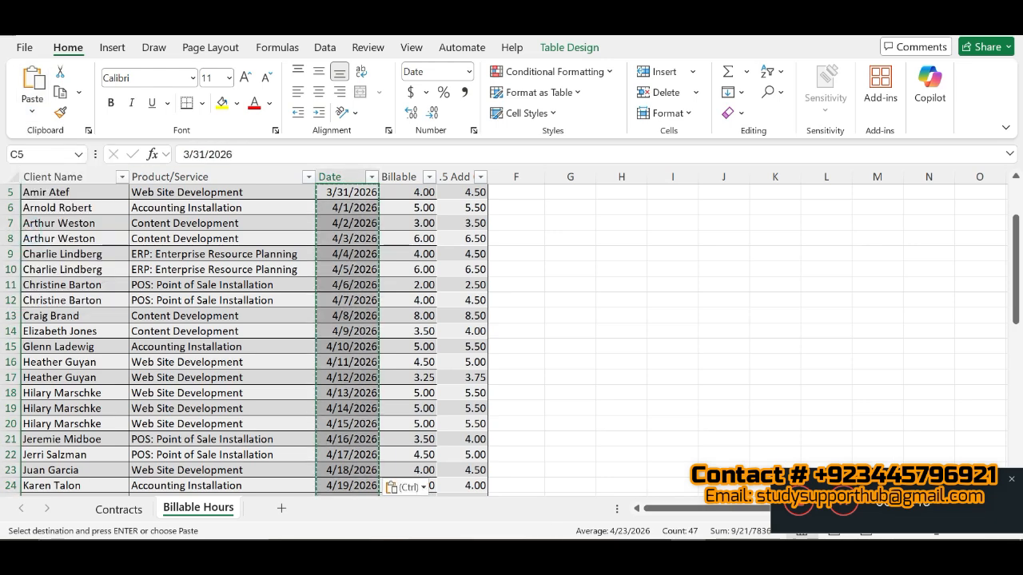
key(alt+Tab)
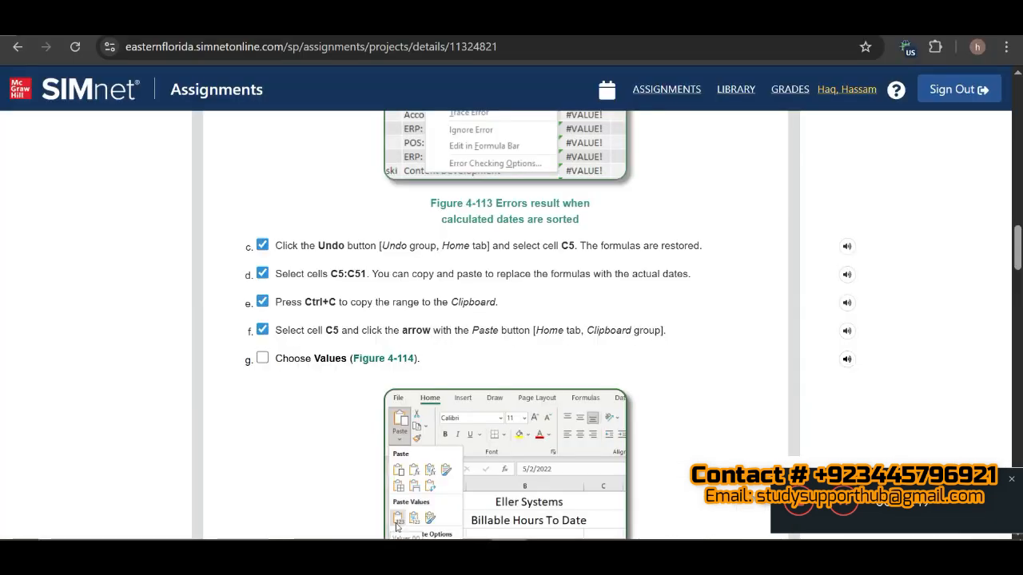
- Clear the copy border around the pasted dates in Excel, and check off instructions 8g and 8h in SIMnet
click(262, 358)
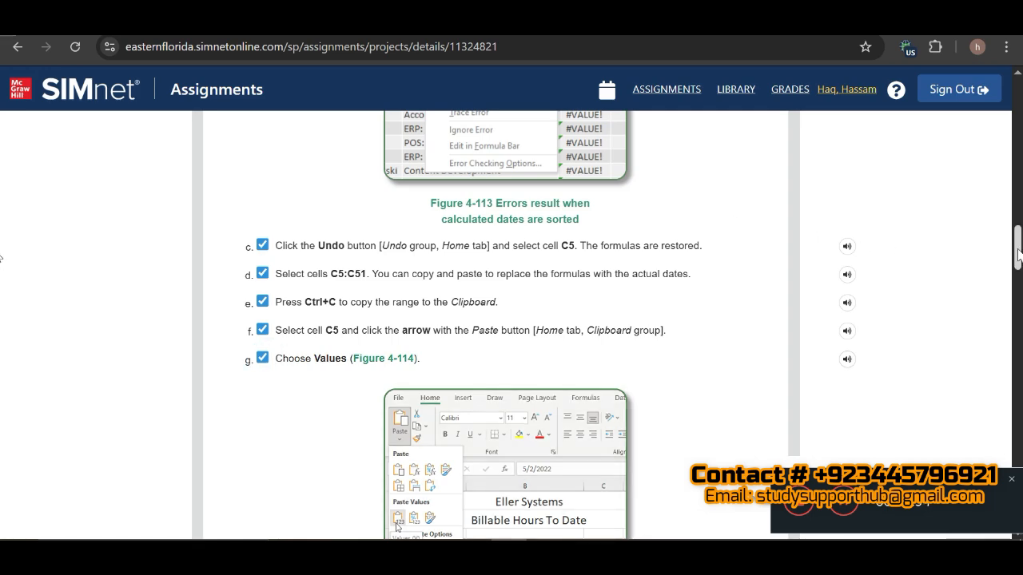
scroll(1018, 255, down, 4)
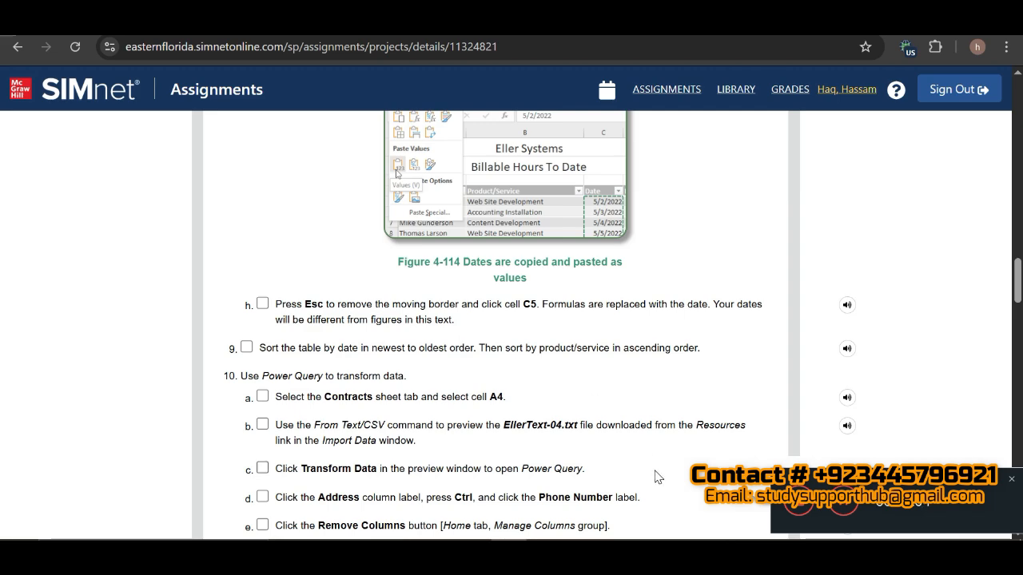
key(alt+Tab)
key(Escape)
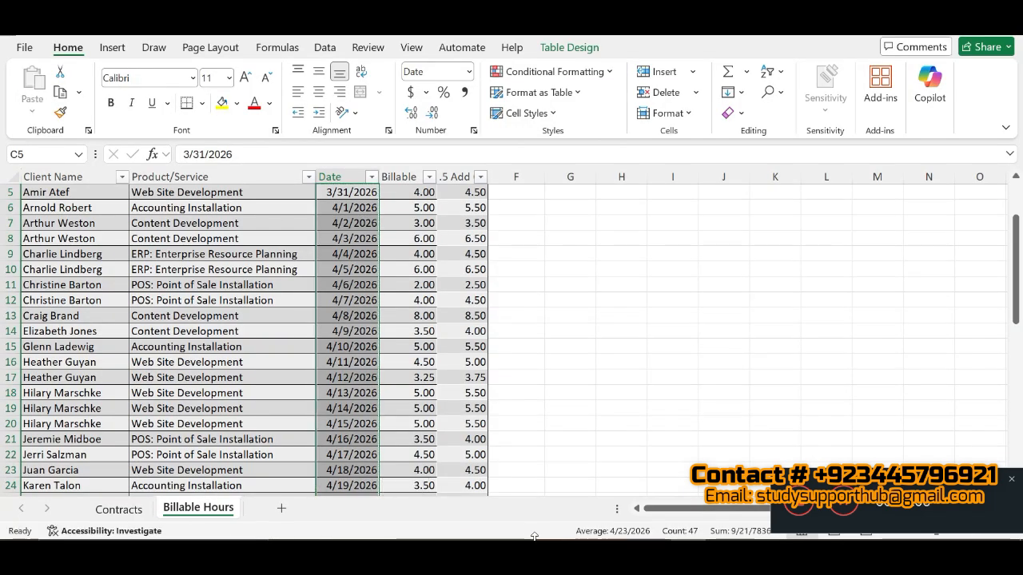
key(alt+Tab)
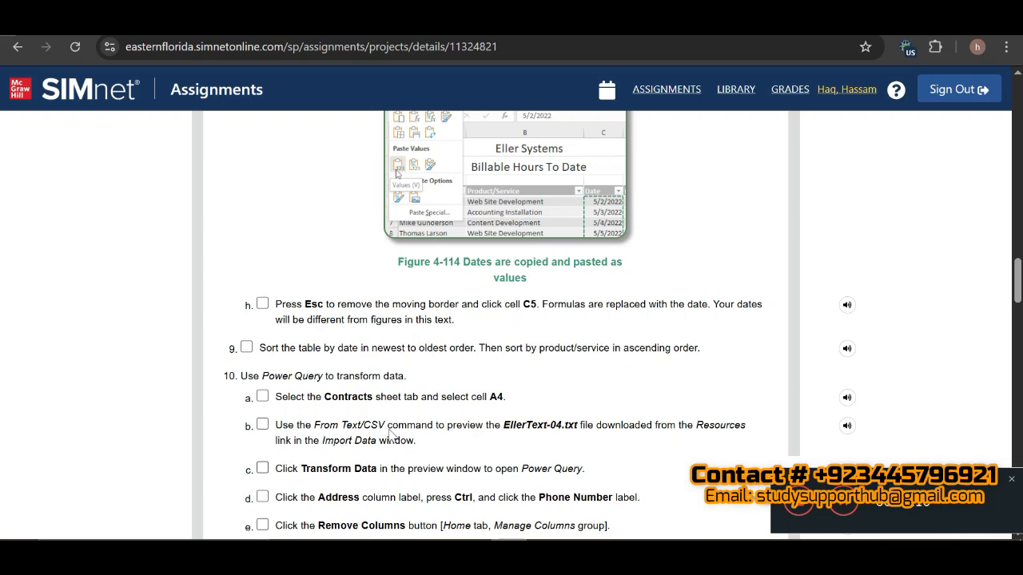
click(262, 304)
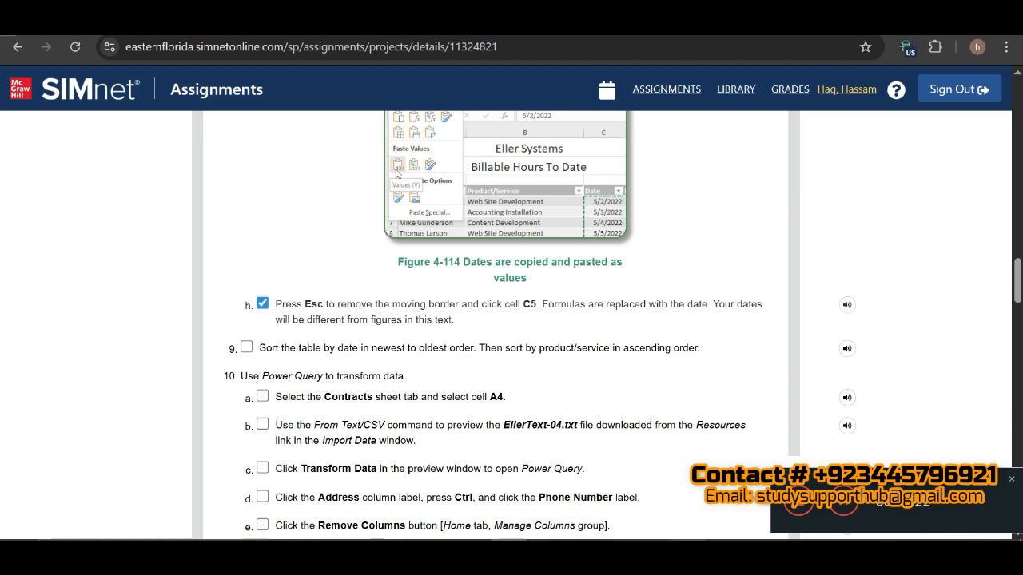
- In Excel, start a custom sort of the Billable Hours table with Date, Newest to Oldest, as the first level
key(alt+Tab)
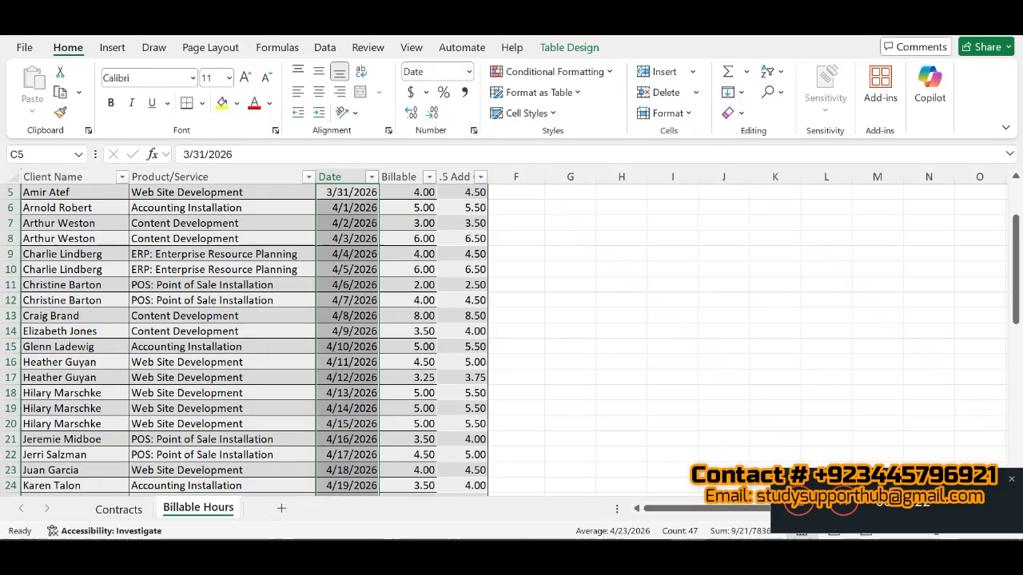
click(325, 47)
click(483, 94)
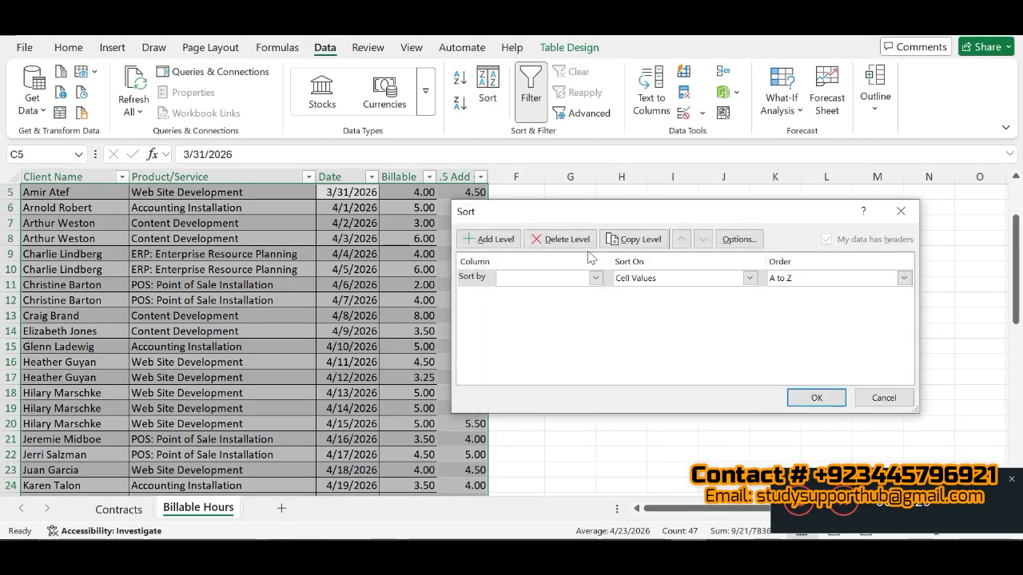
click(596, 277)
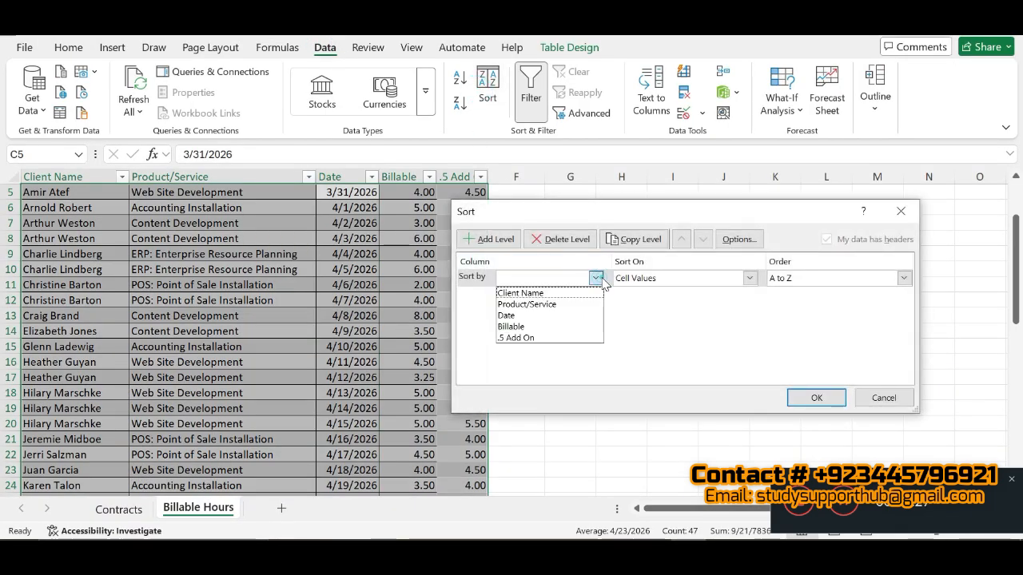
click(525, 315)
click(904, 278)
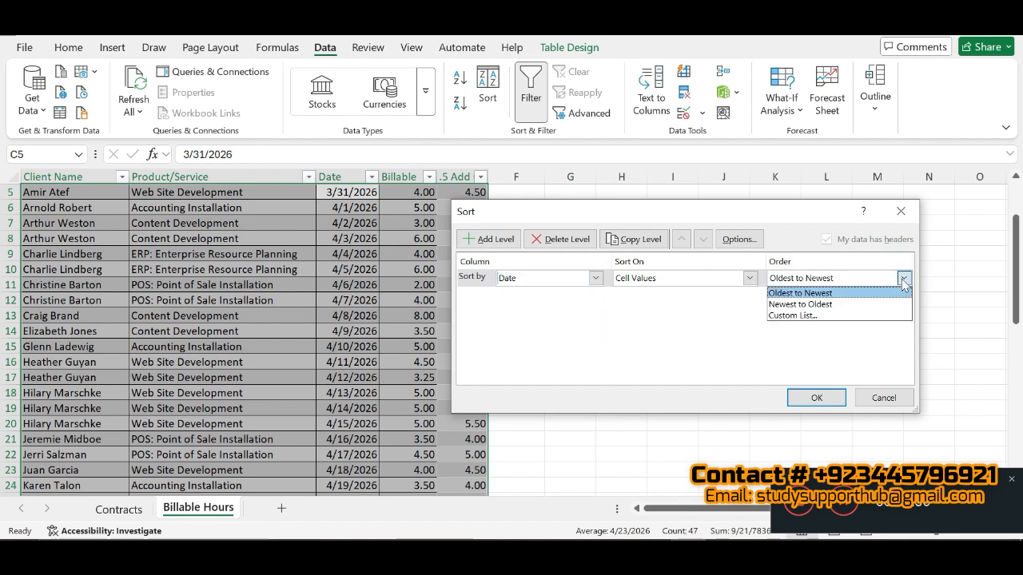
click(827, 304)
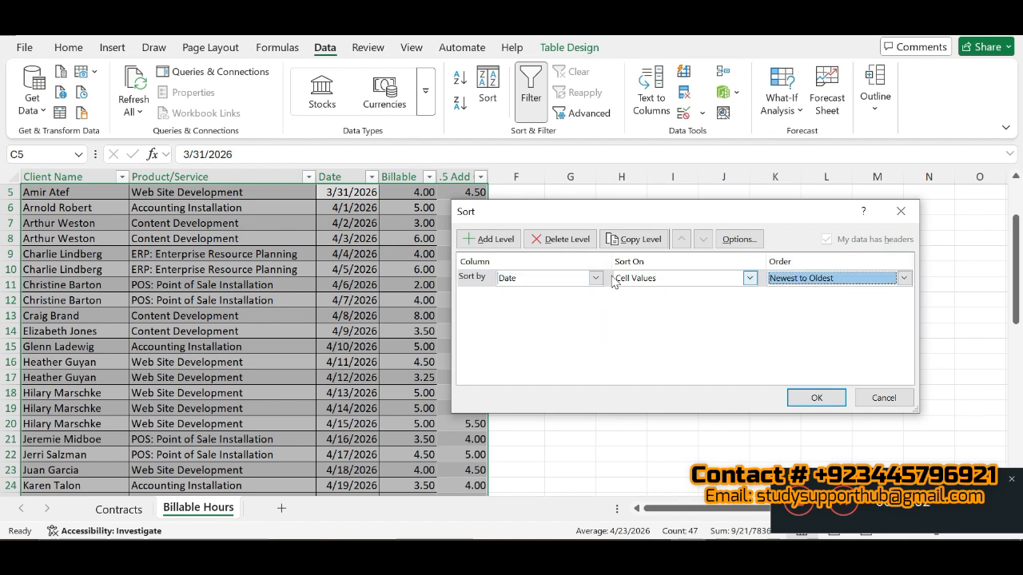
- Add a second sort level by Product/Service, A to Z, apply the sort, and check off instruction 9 in SIMnet
click(509, 240)
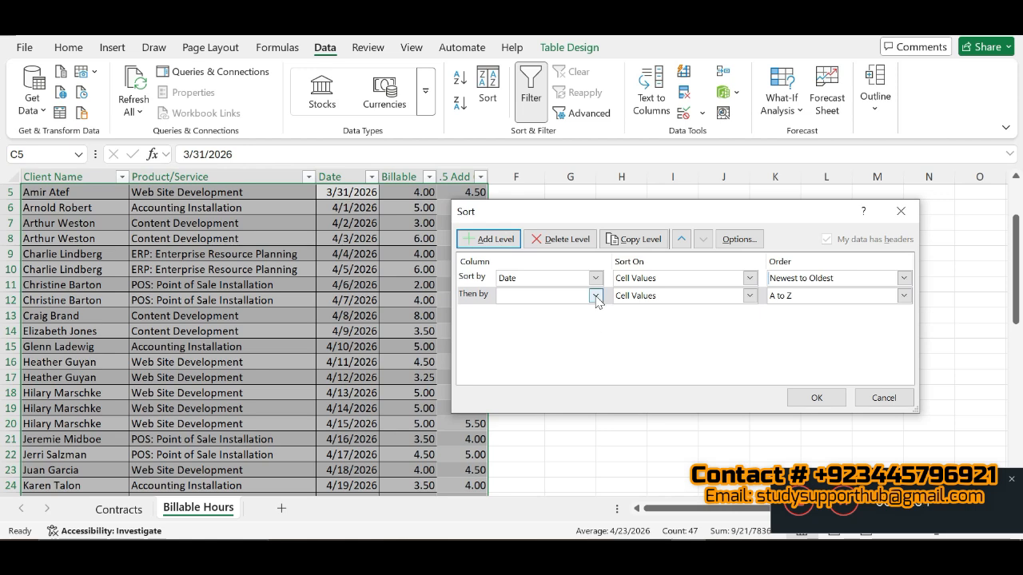
click(595, 296)
click(545, 322)
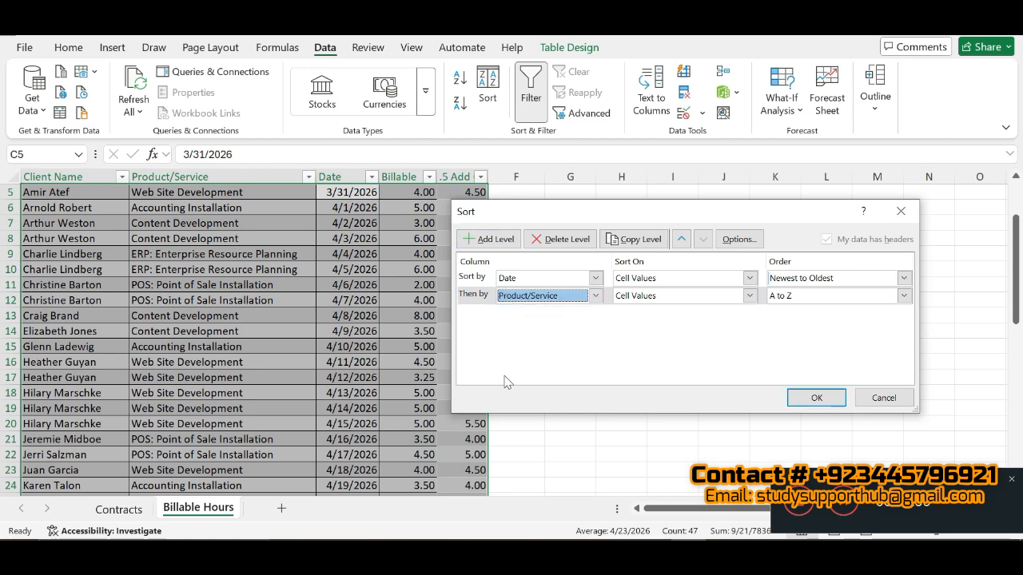
click(812, 393)
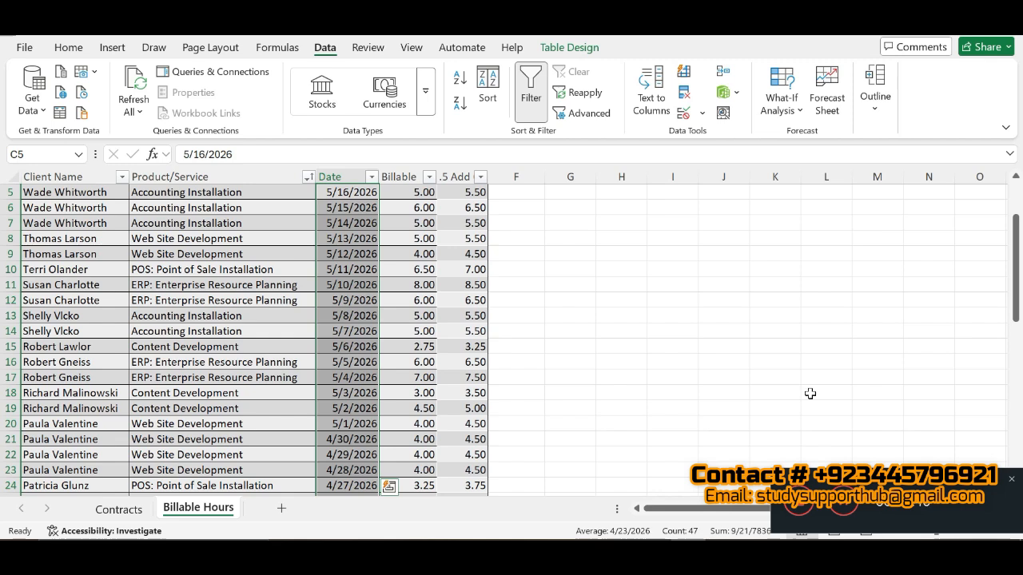
click(509, 540)
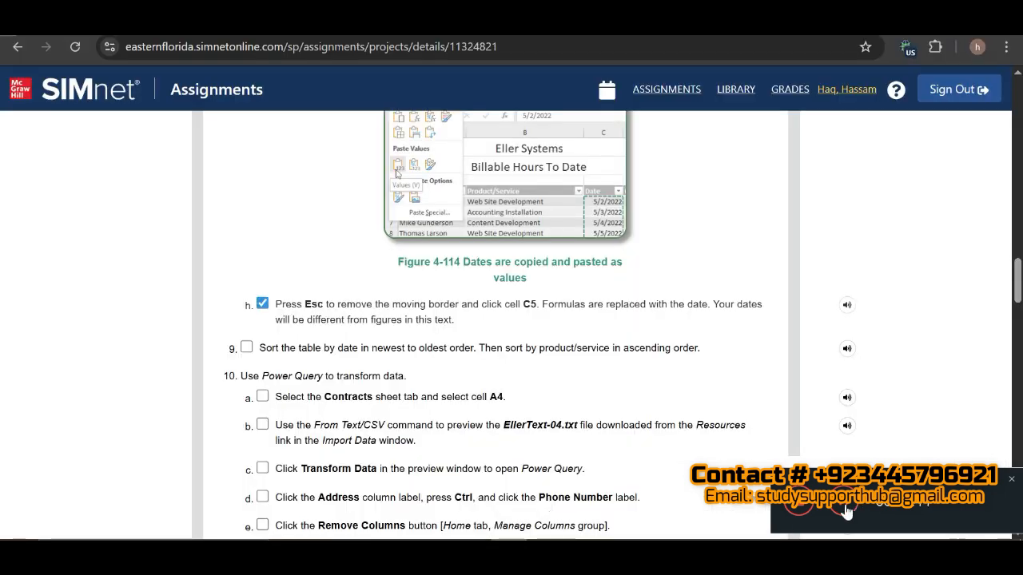
click(247, 349)
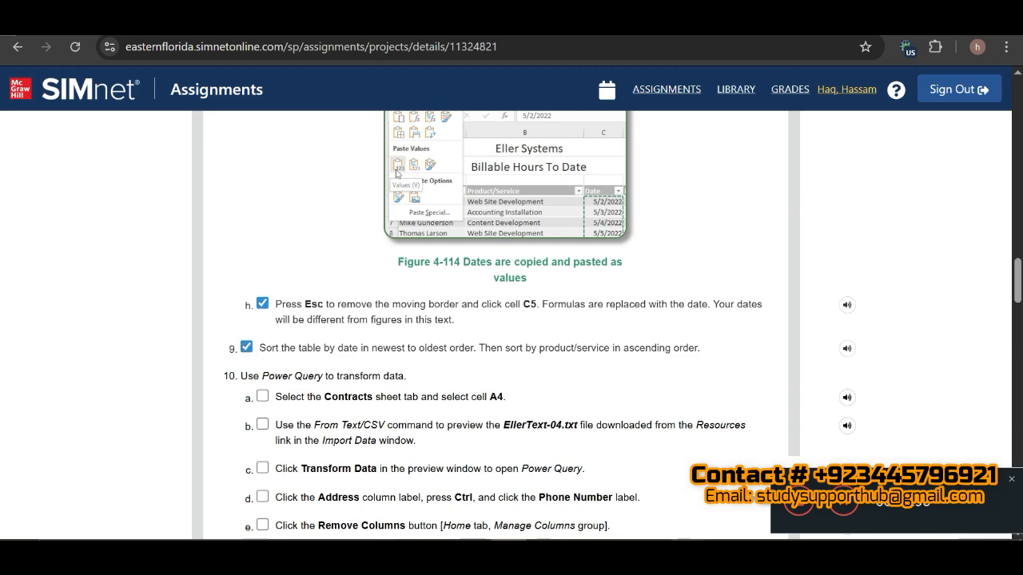
- Switch to the Excel workbook with the PivotTable sheet and review its Contracts, Billable Hours, PivotTable, Data and Subtotals sheets
key(alt+Tab)
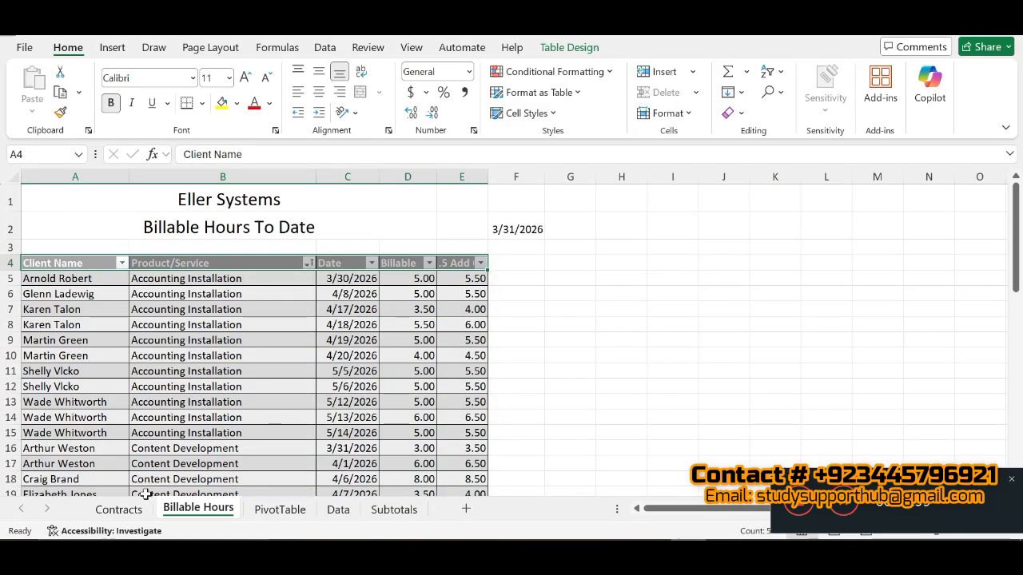
click(118, 509)
click(183, 511)
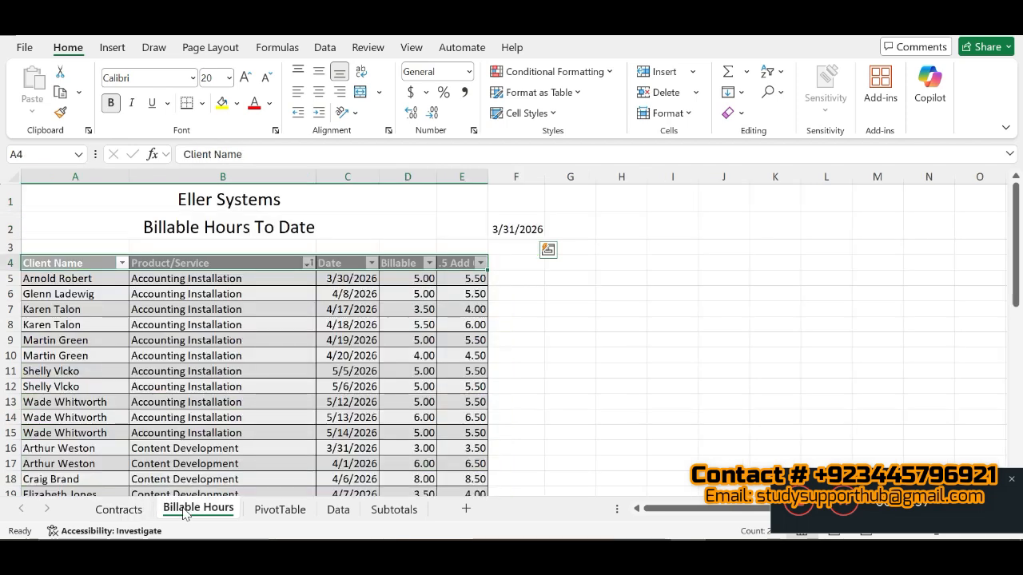
click(269, 513)
click(342, 515)
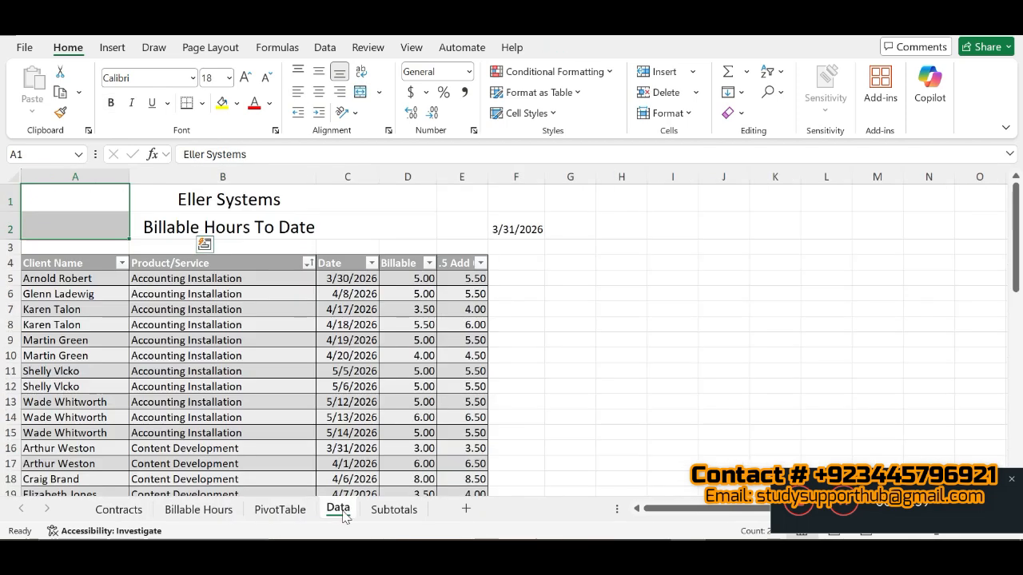
click(387, 512)
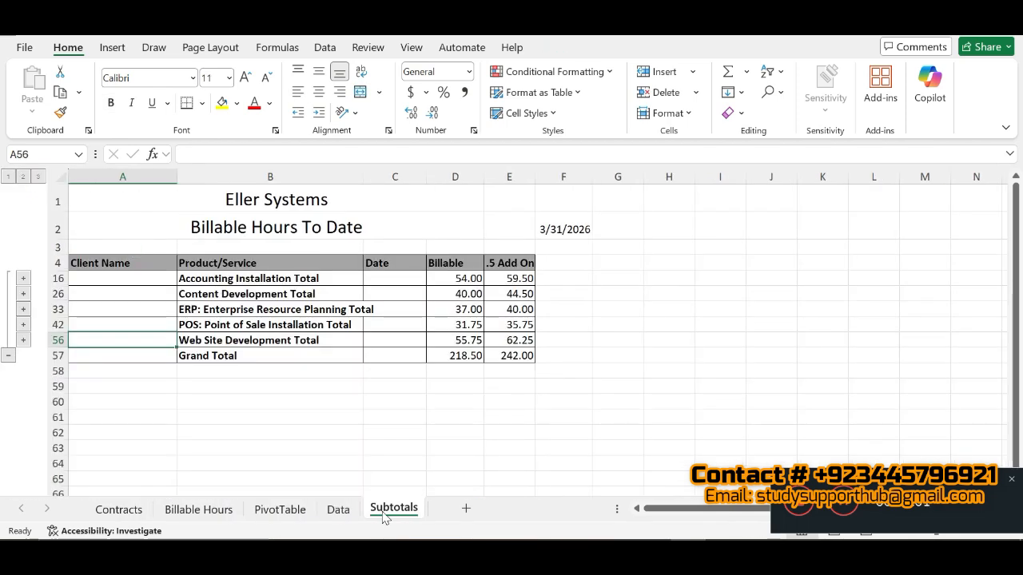